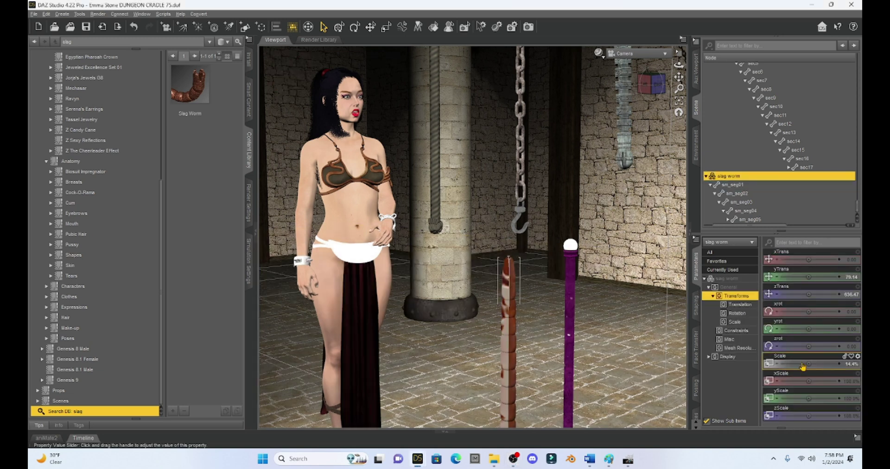
Step: Rotate the slag worm to about -90 degrees on Y and bend segment sm_seg07 with BendAft at about 1.5
mouse_move(810, 328)
left_mouse_down()
mouse_move(823, 329)
mouse_move(795, 329)
left_mouse_up()
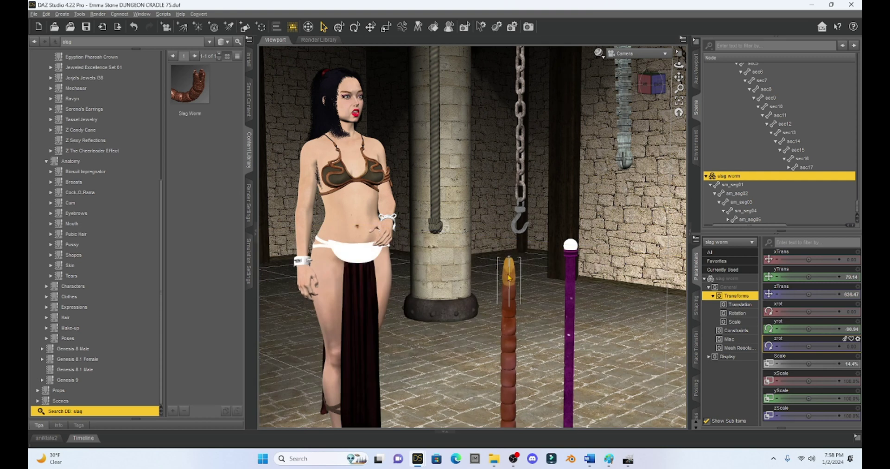
left_click(509, 383)
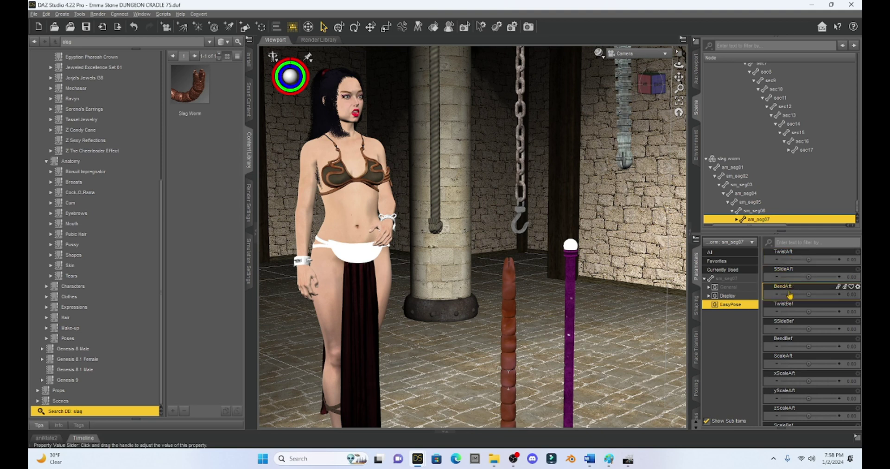
mouse_move(809, 294)
left_mouse_down()
mouse_move(796, 295)
mouse_move(838, 294)
mouse_move(789, 294)
mouse_move(829, 295)
mouse_move(821, 294)
left_mouse_up()
Step: Flip the whole slag worm to about -180 degrees on X and lower it on Y until its end shows above the floor
left_click(508, 324)
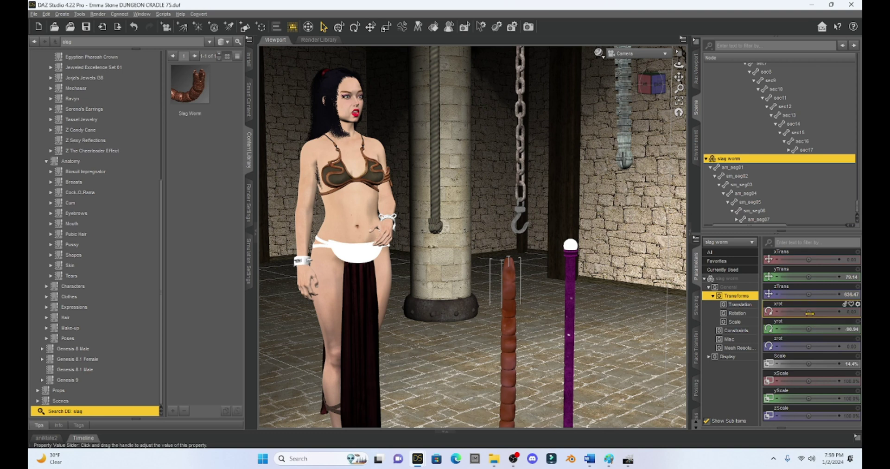
left_click_drag(808, 312, 791, 312)
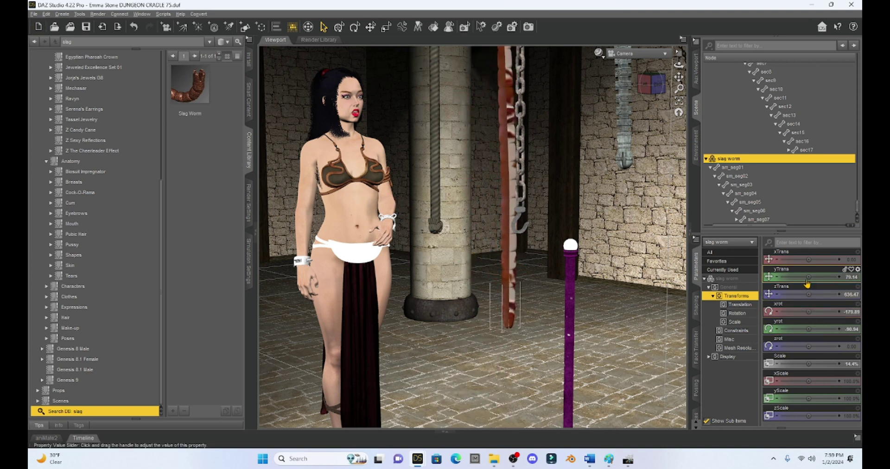
left_click_drag(809, 277, 790, 277)
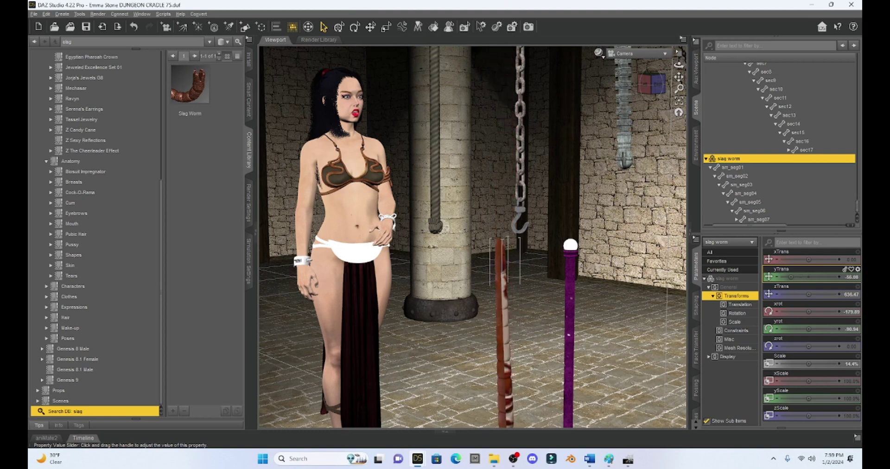
Step: Pose worm segment sm_seg13 with a slight negative BendAft, SSideAft about -1.14 and TwistBef about -179
left_click(504, 388)
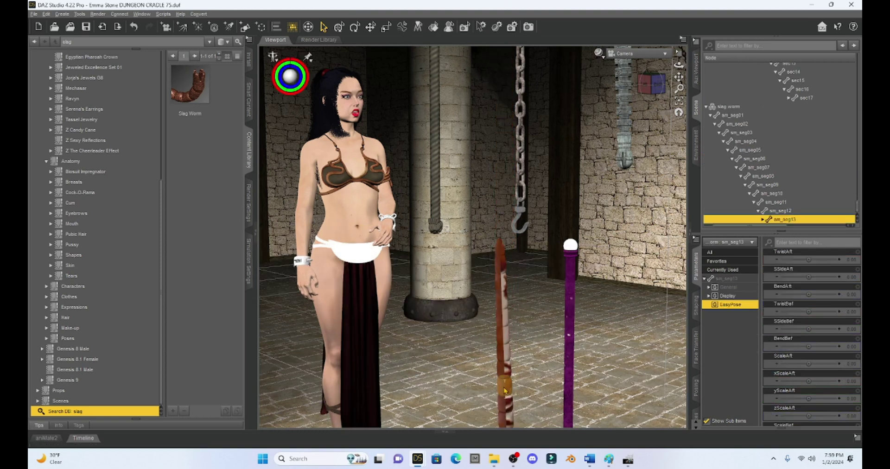
left_click_drag(808, 295, 809, 277)
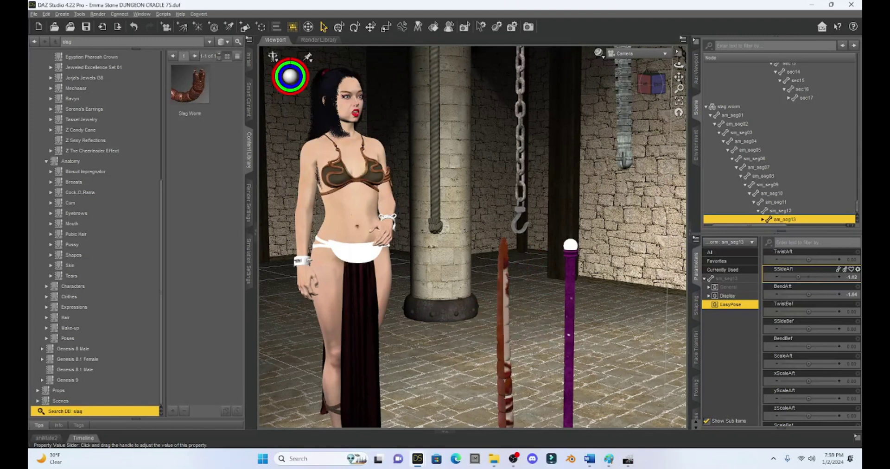
left_click_drag(808, 312, 783, 311)
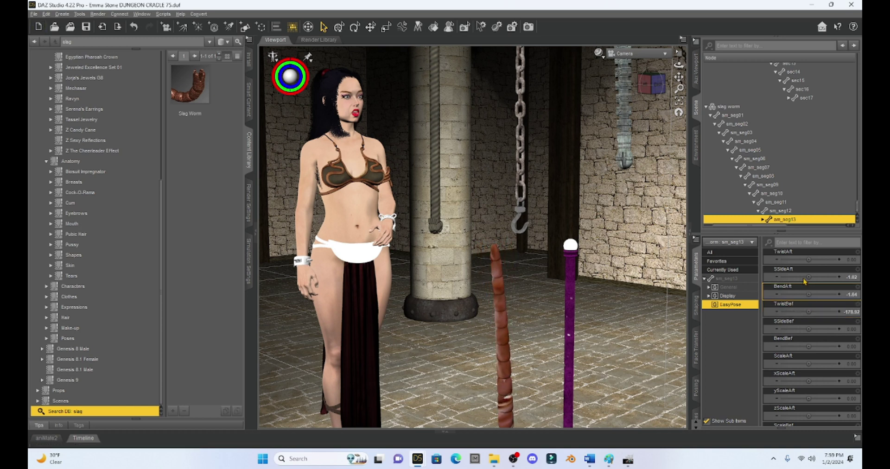
mouse_move(809, 276)
left_mouse_down()
mouse_move(826, 276)
mouse_move(792, 277)
mouse_move(824, 277)
mouse_move(802, 277)
left_mouse_up()
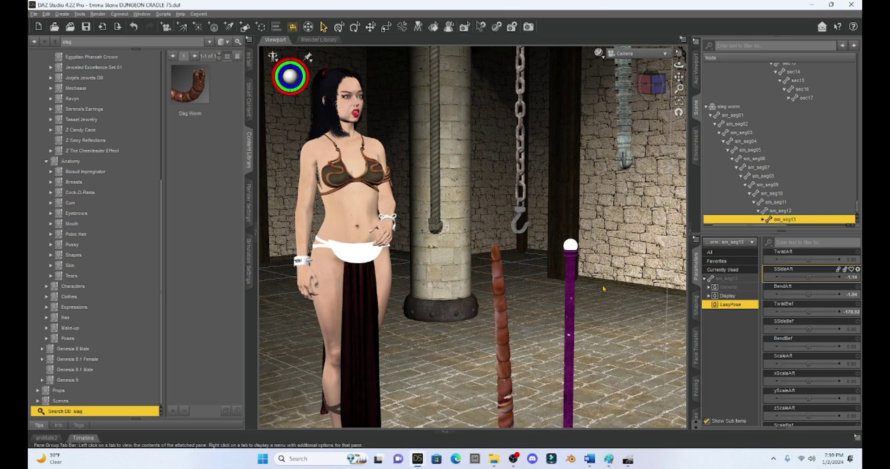
Step: Rotate the whole slag worm to about -4 degrees on X and raise it to about 106.6 on Y
left_click(497, 277)
left_click(497, 278)
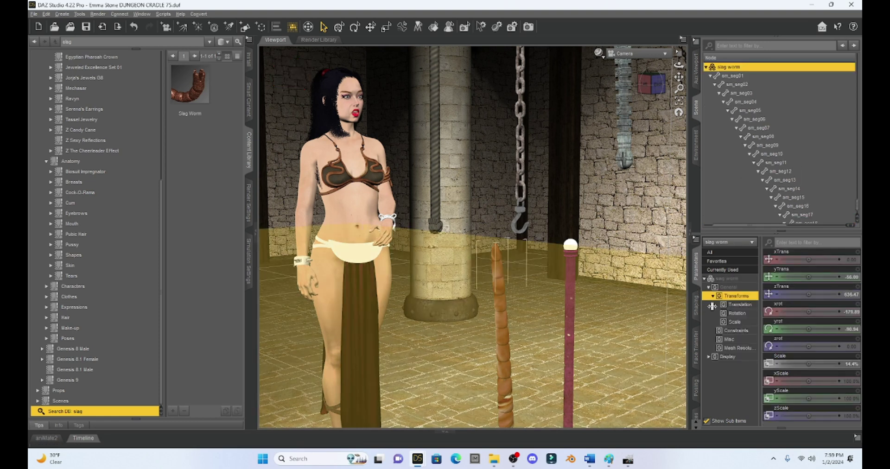
left_click_drag(809, 312, 823, 312)
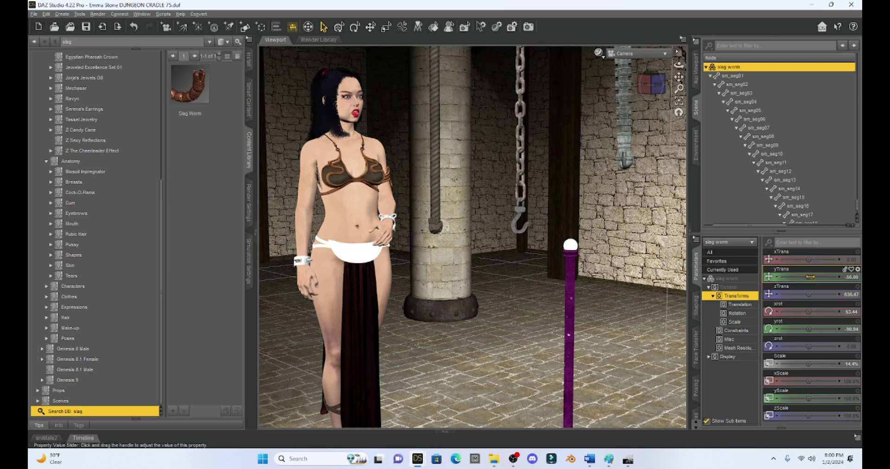
left_click_drag(824, 277, 820, 277)
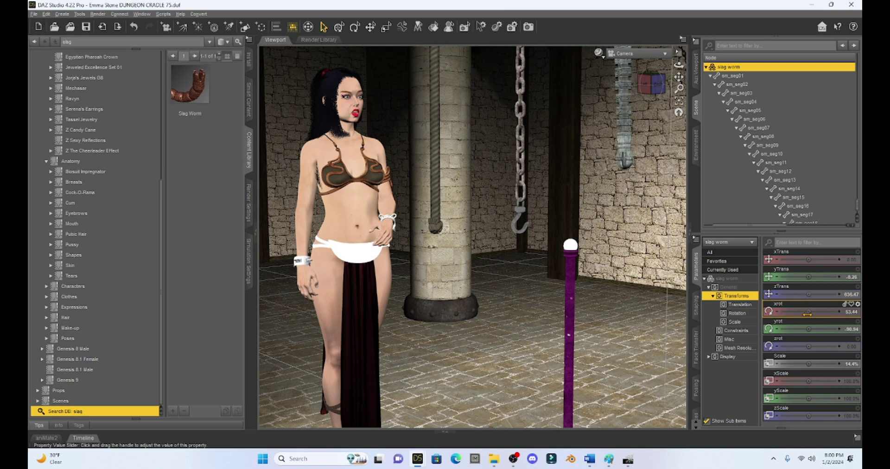
left_click_drag(822, 312, 811, 312)
left_click_drag(809, 277, 826, 277)
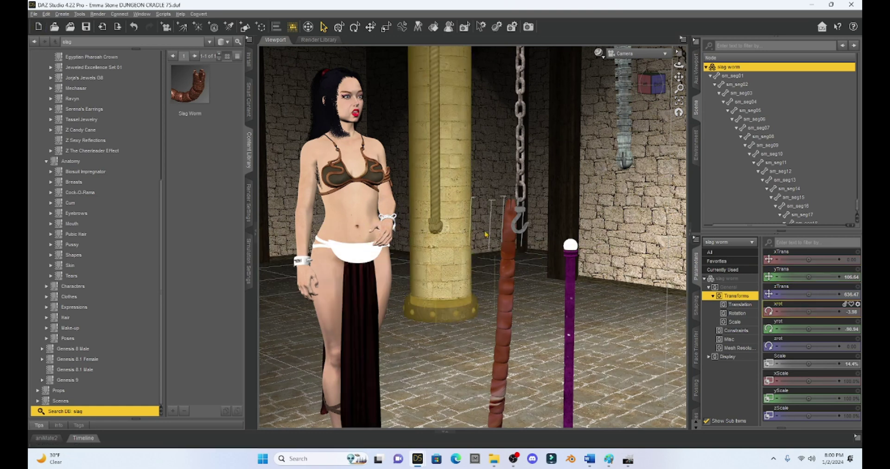
Step: Rotate the slag worm to about 104.5, -57.8 and -17.2 degrees on X, Y and Z, and move it to about X 61, Y 123
left_click(512, 213)
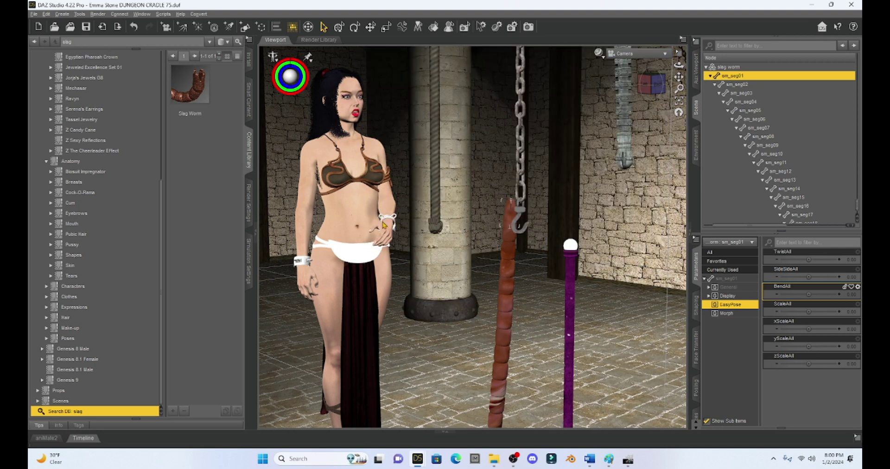
left_click(509, 217)
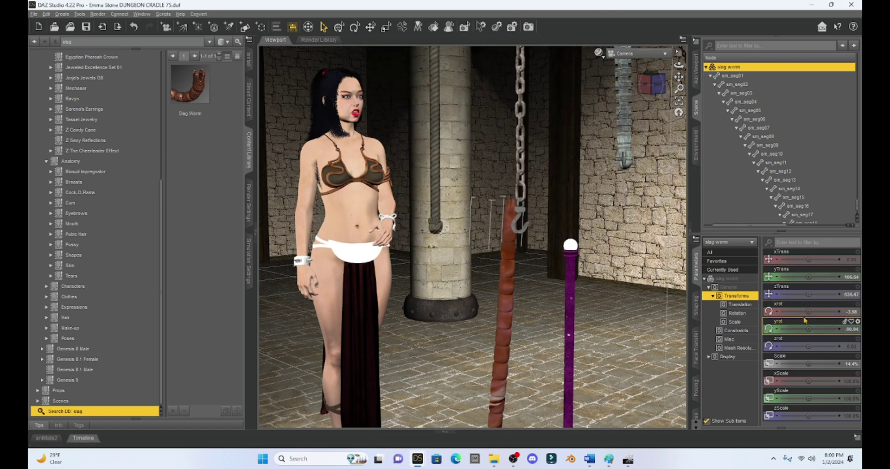
left_click_drag(809, 311, 822, 311)
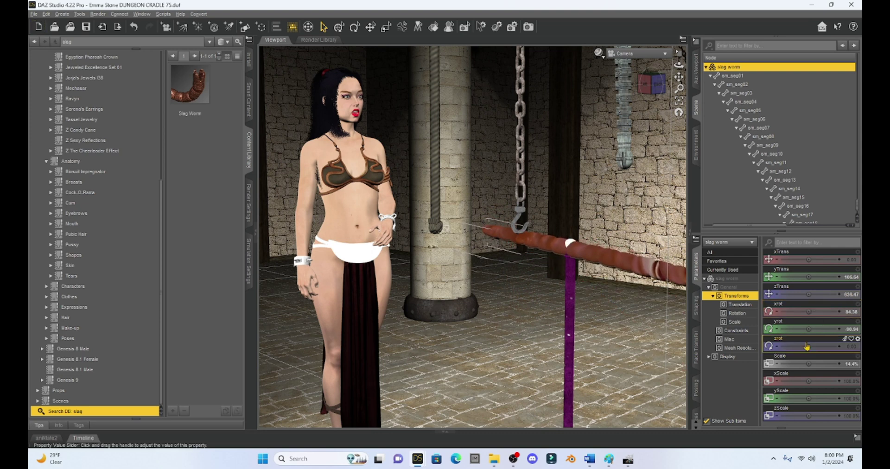
left_click_drag(819, 346, 816, 311)
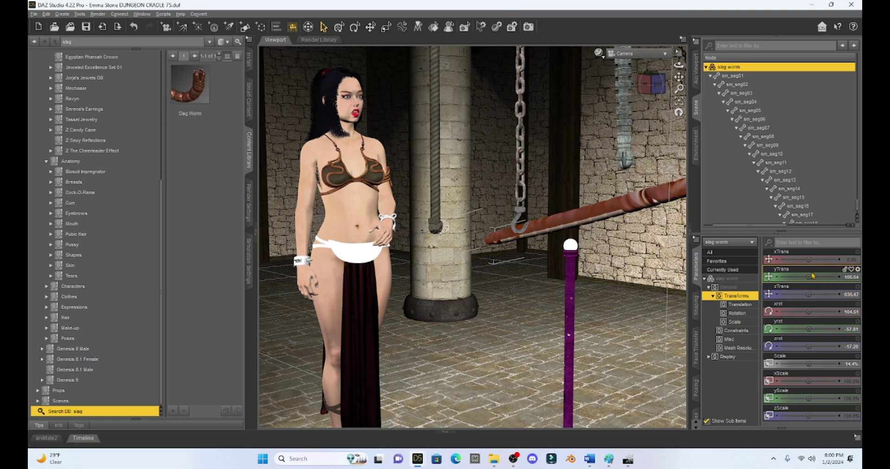
left_click_drag(808, 259, 821, 277)
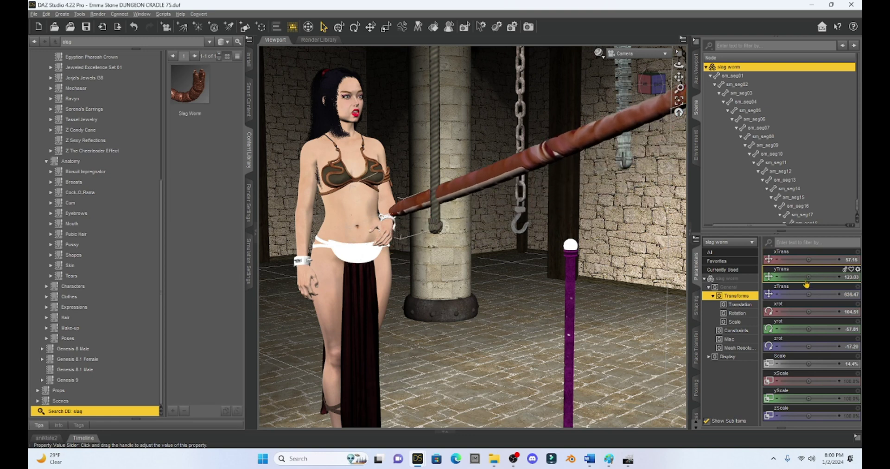
left_click_drag(803, 259, 818, 259)
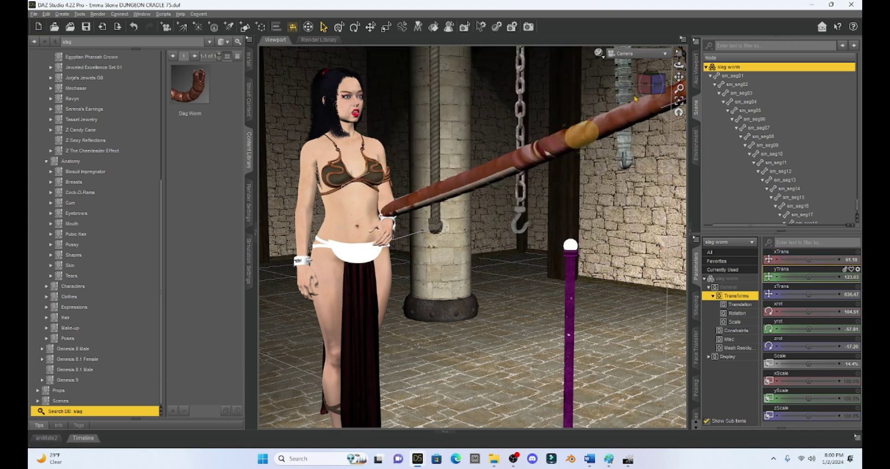
Step: Open the slag worm's mouth with the Open Mouth morph on segment sm_seg01 at about 102%
left_click_drag(648, 84, 688, 77)
left_click(491, 206)
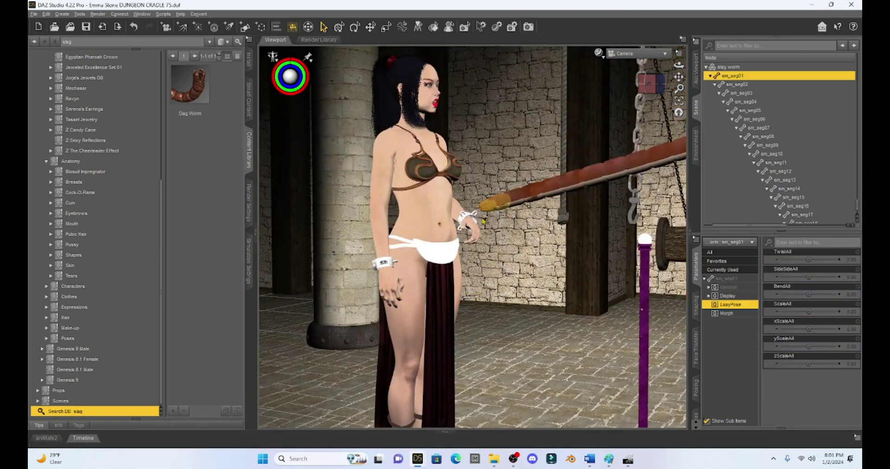
left_click(723, 314)
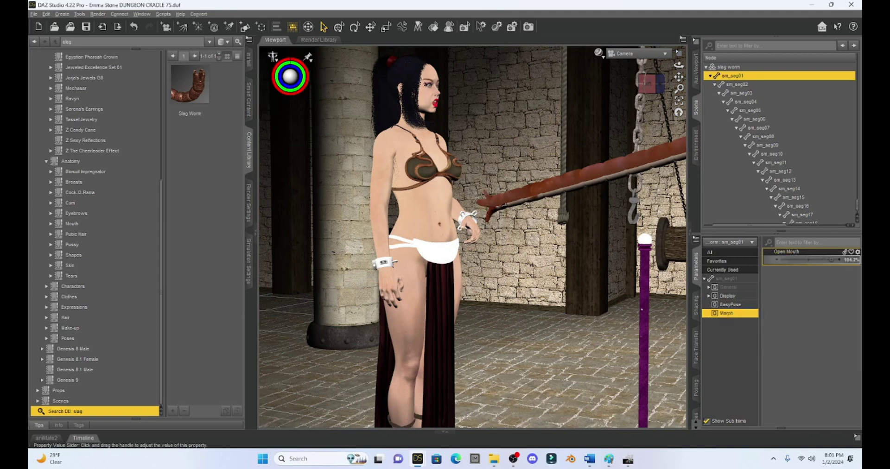
scroll(543, 249, "up", 3)
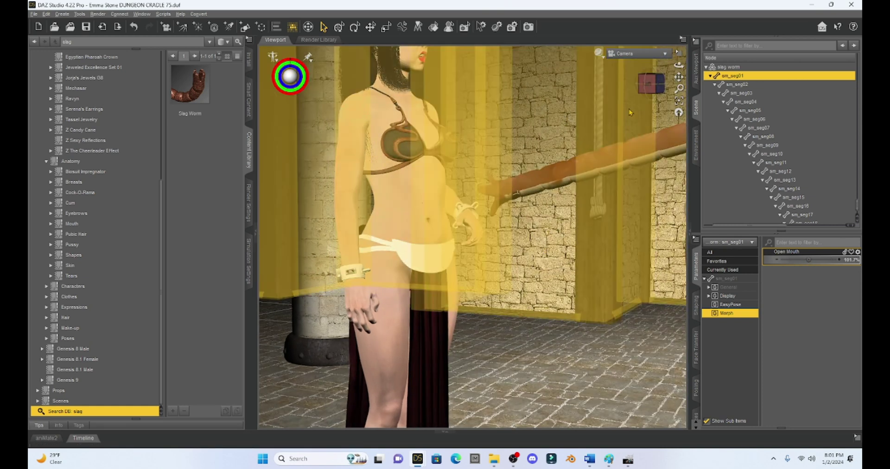
Step: Curl the slag worm from segment sm_seg02 using EasyPose, with SSideAft about 14.5 and BendAft about -1.02
left_click_drag(679, 77, 606, 140)
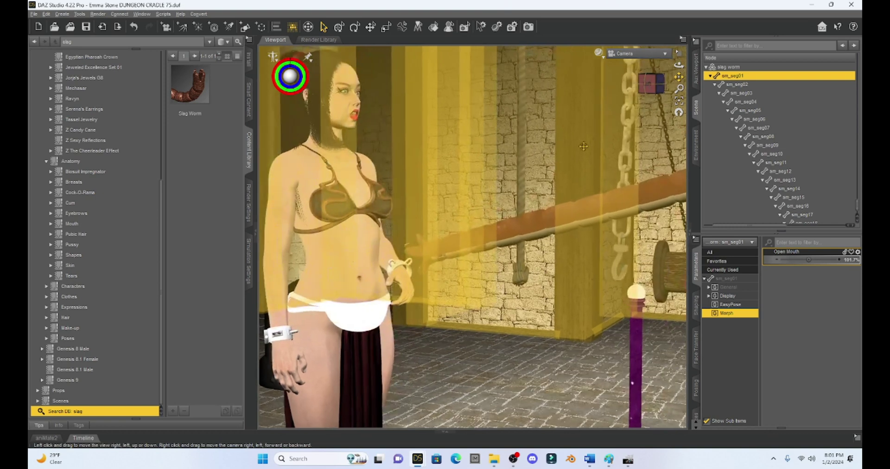
left_click(458, 245)
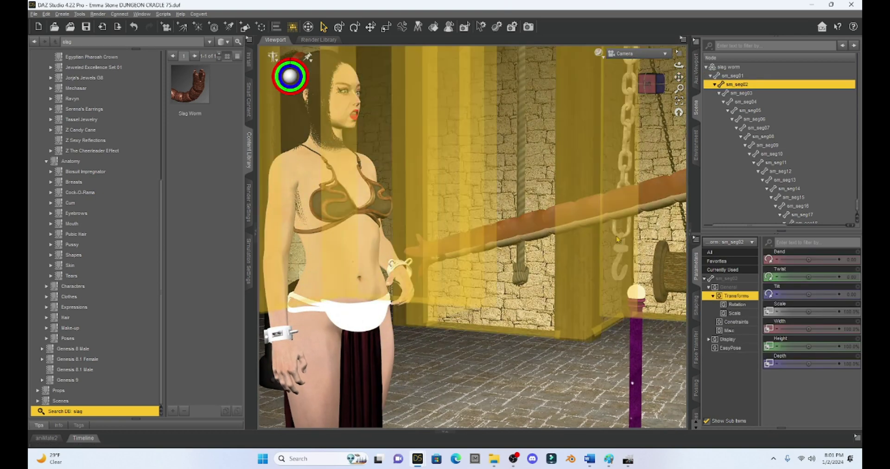
left_click(735, 348)
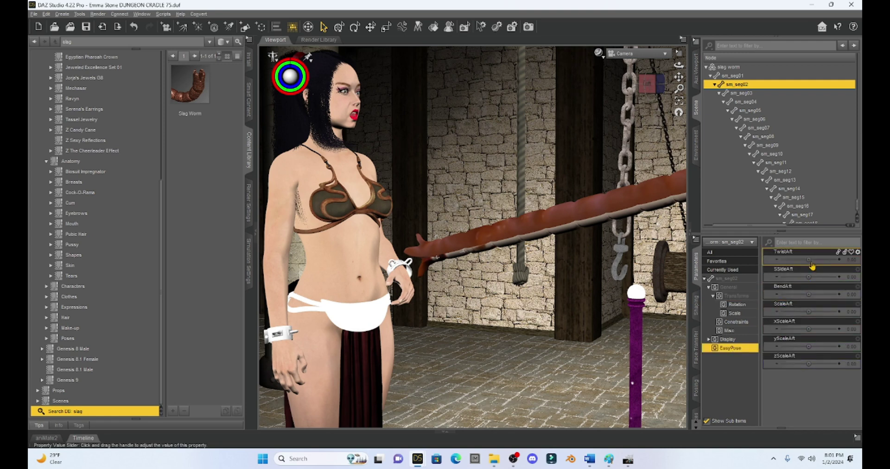
left_click_drag(808, 295, 825, 278)
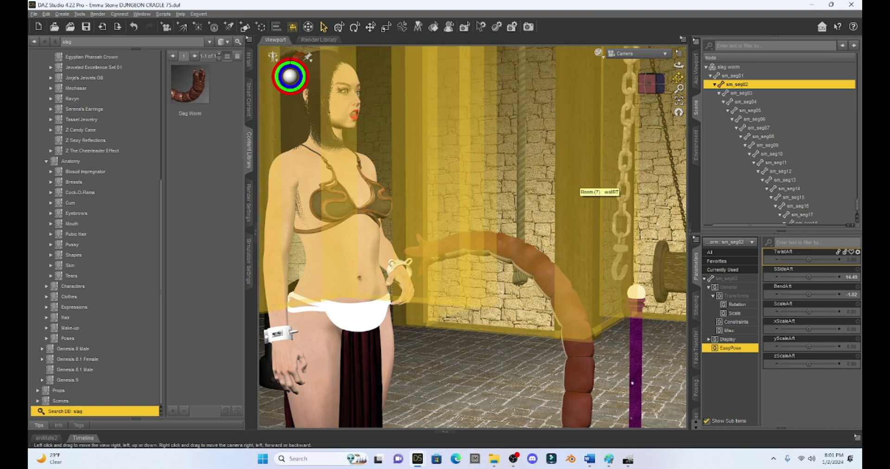
Step: Delete the slag worm from the scene
left_click_drag(677, 77, 659, 114)
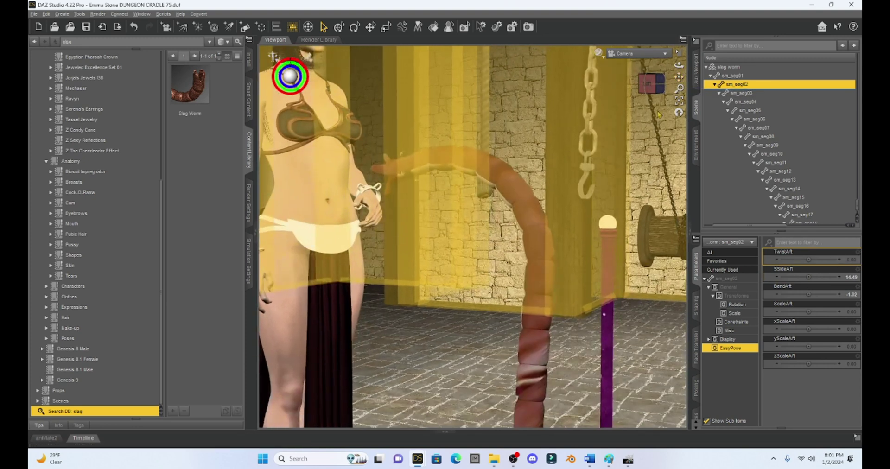
scroll(573, 210, "down", 3)
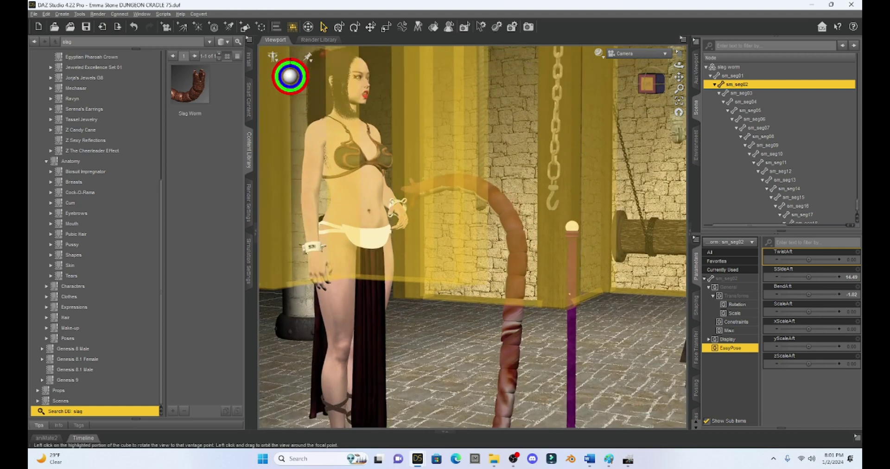
left_click_drag(648, 84, 613, 161)
right_click(446, 284)
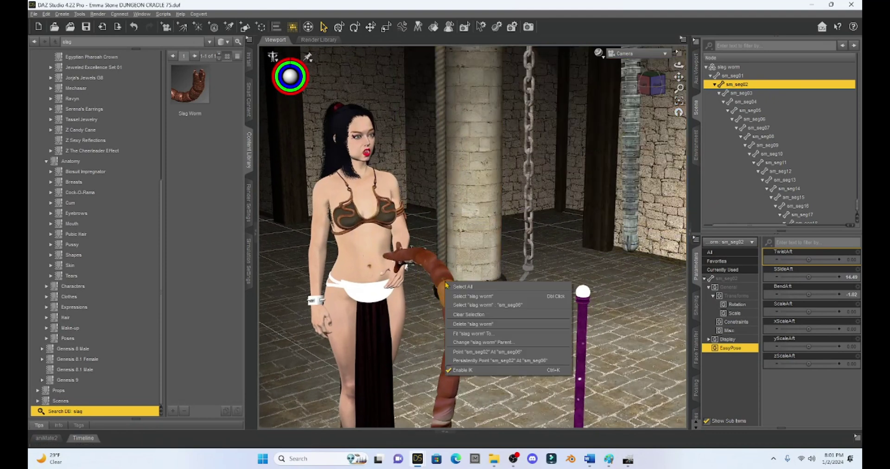
left_click(459, 327)
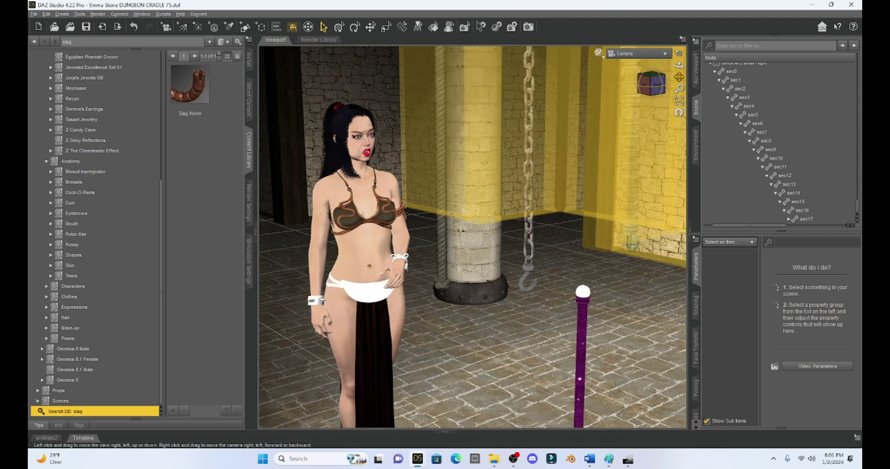
Step: Try to rotate rope segments Rope05 to Rope11 together on all axes, and undo that rotation
left_click_drag(678, 77, 739, 161)
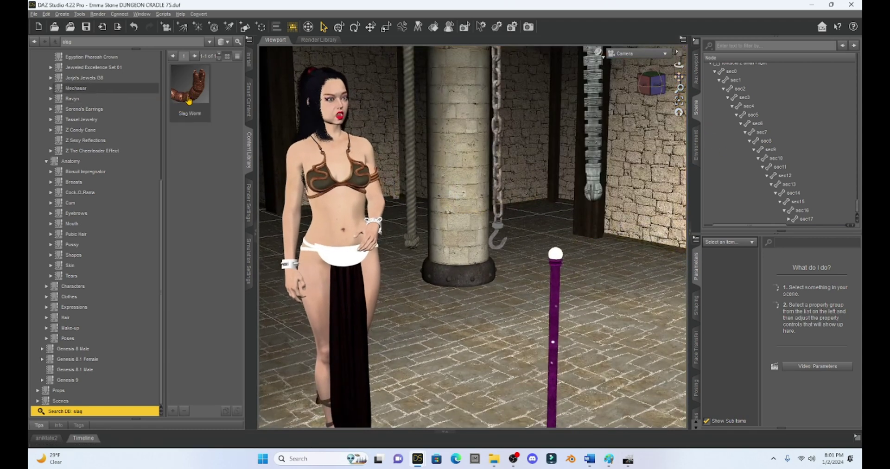
mouse_move(188, 100)
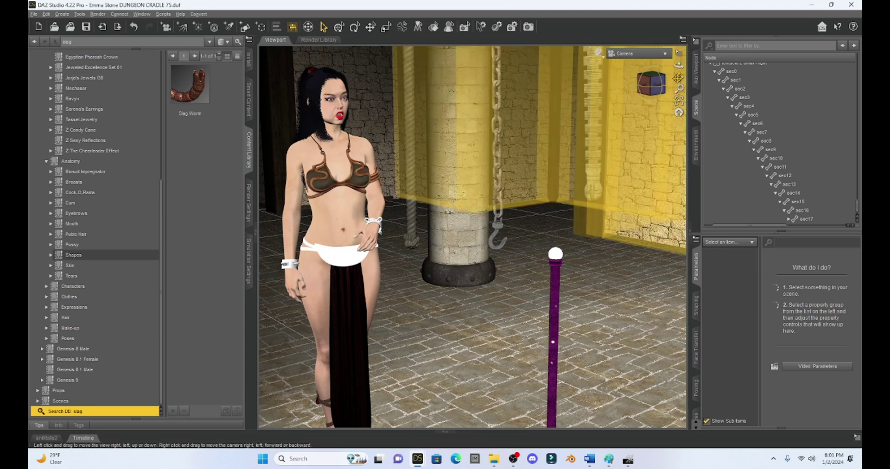
left_click_drag(679, 77, 722, 149)
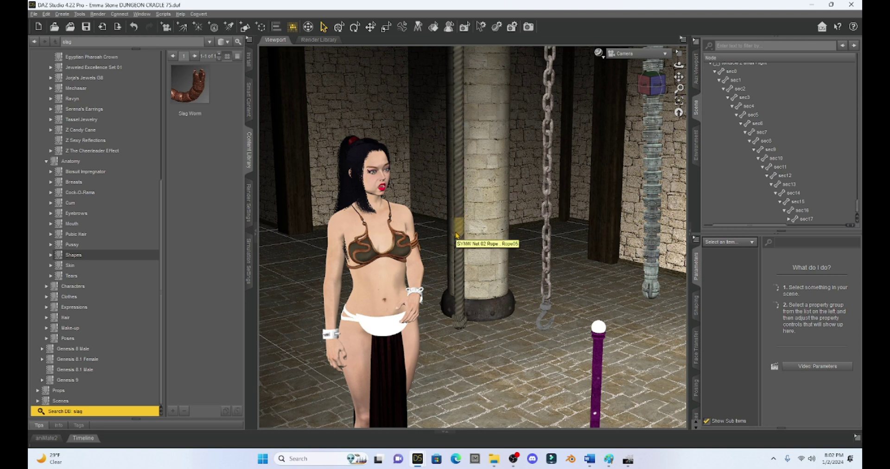
left_click(457, 110)
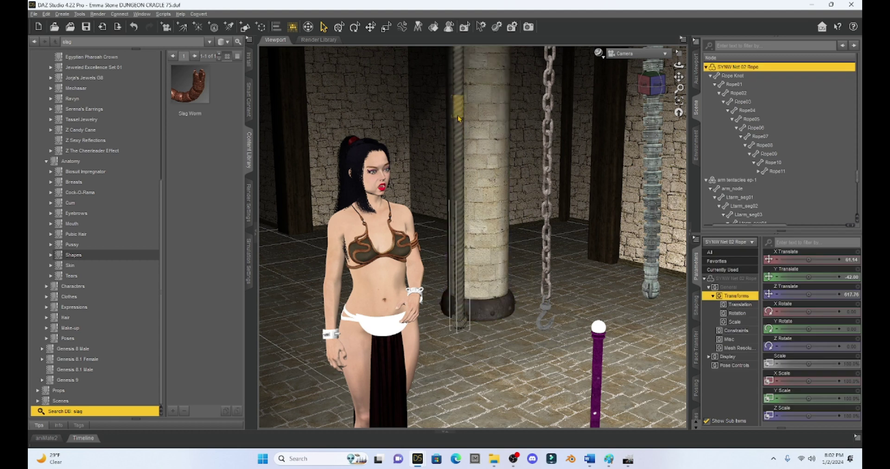
left_click(458, 112)
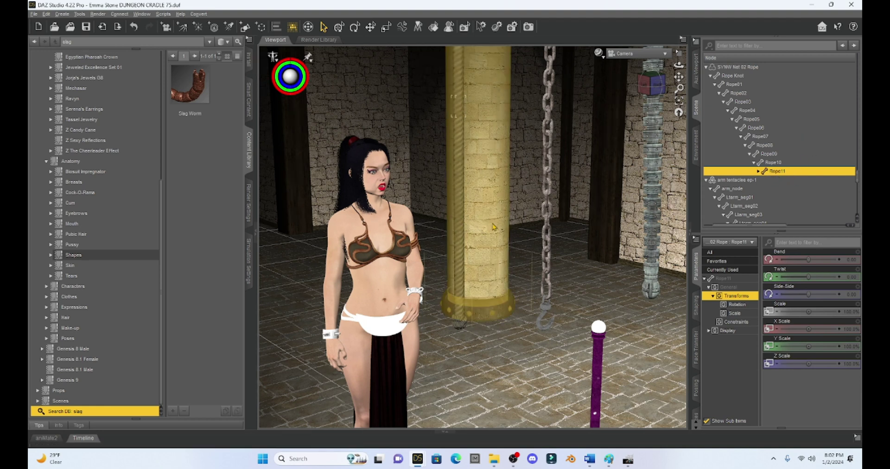
left_click(461, 228)
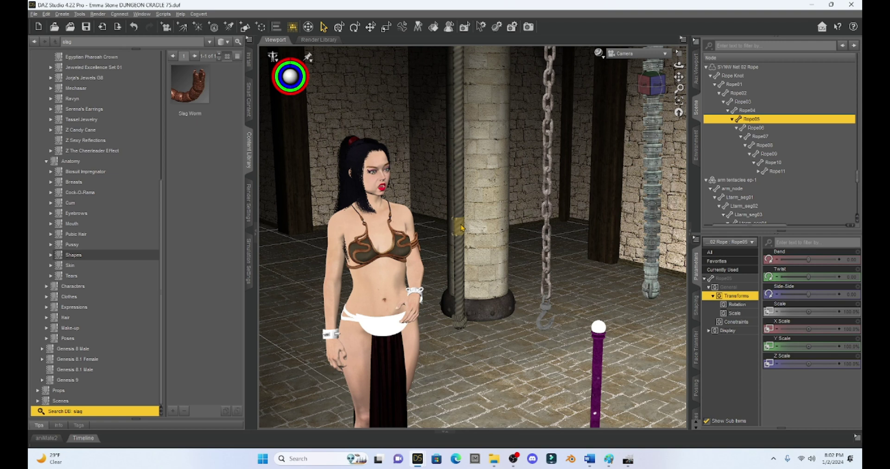
left_click(462, 117)
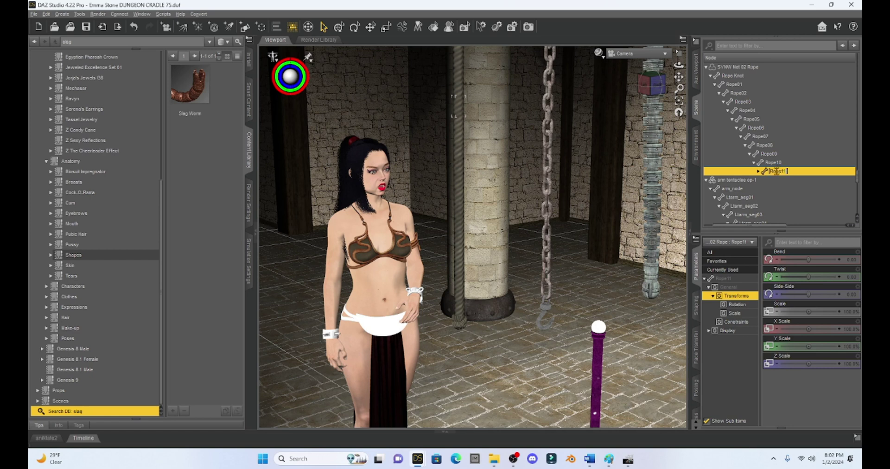
left_click(750, 121, "shift")
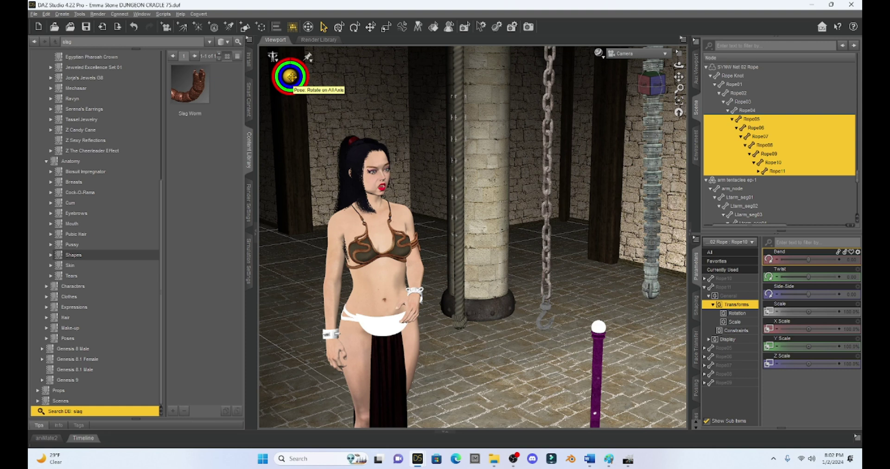
mouse_move(289, 76)
left_mouse_down()
mouse_move(267, 95)
mouse_move(306, 69)
mouse_move(263, 85)
mouse_move(302, 72)
mouse_move(292, 77)
left_mouse_up()
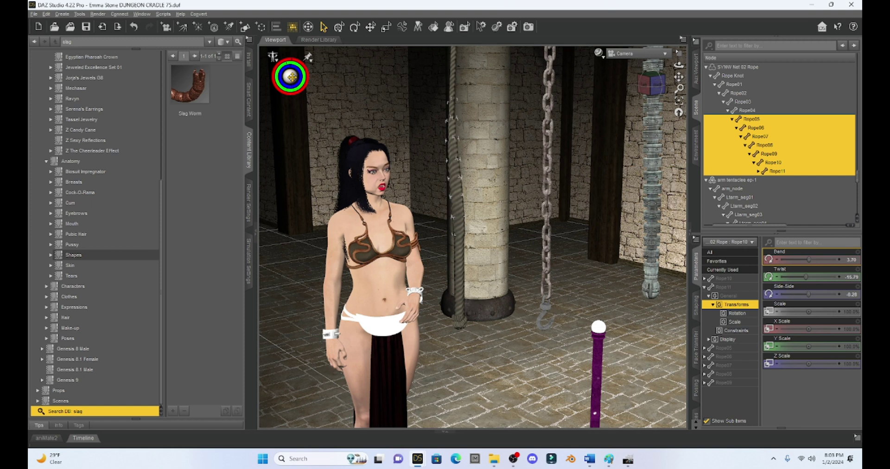
key("ctrl+z")
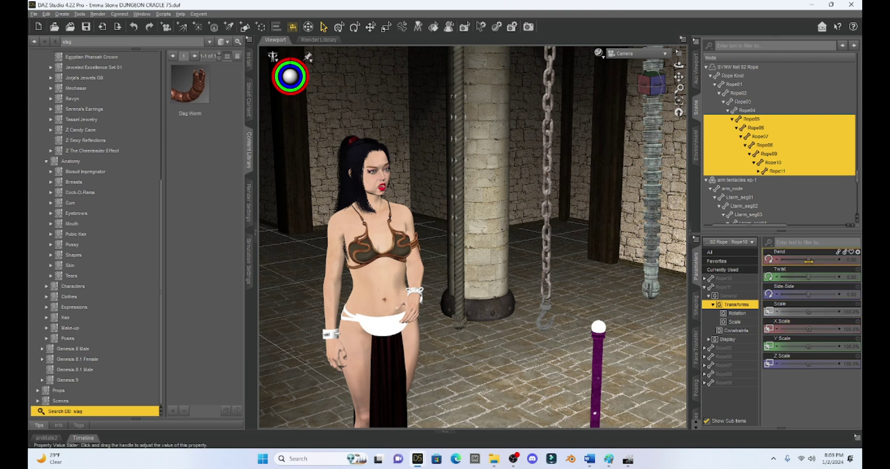
Step: Turn the whole rope over about its X axis and raise it so it hangs down in front of the pillar
left_click(455, 65)
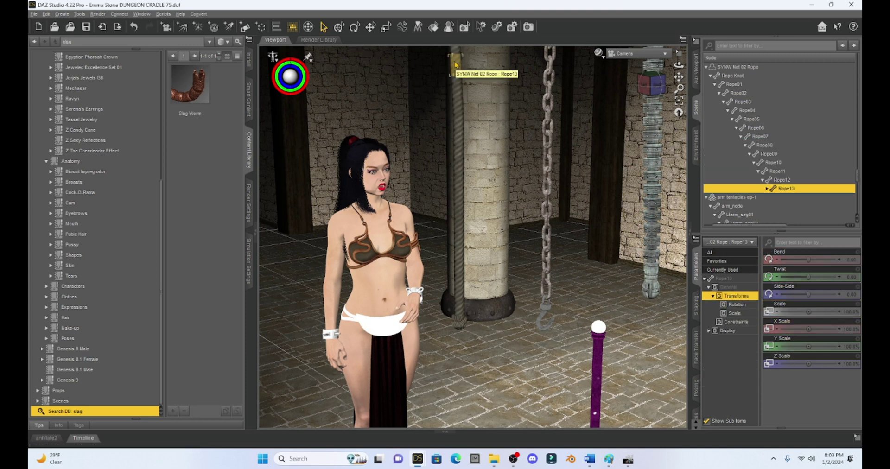
left_click(456, 65)
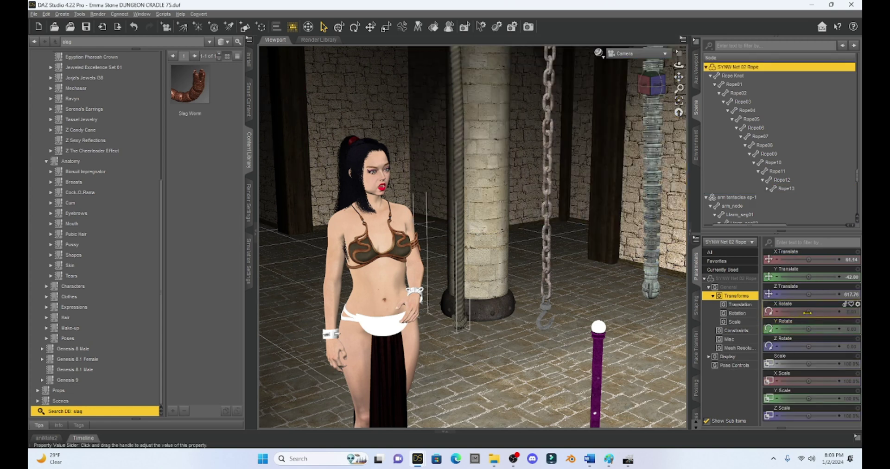
left_click_drag(806, 312, 790, 312)
mouse_move(809, 276)
left_mouse_down()
mouse_move(835, 277)
mouse_move(821, 277)
left_mouse_up()
Step: Rotate rope segments Rope40 to Rope52 together to about -0.88 bend, 2.85 twist and 1.49 side-side, curving the lower end
left_click(475, 331)
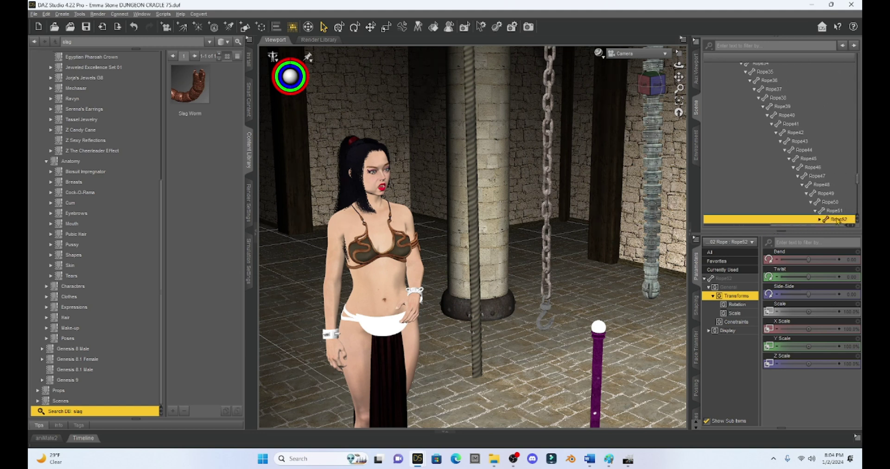
left_click(785, 119, "shift")
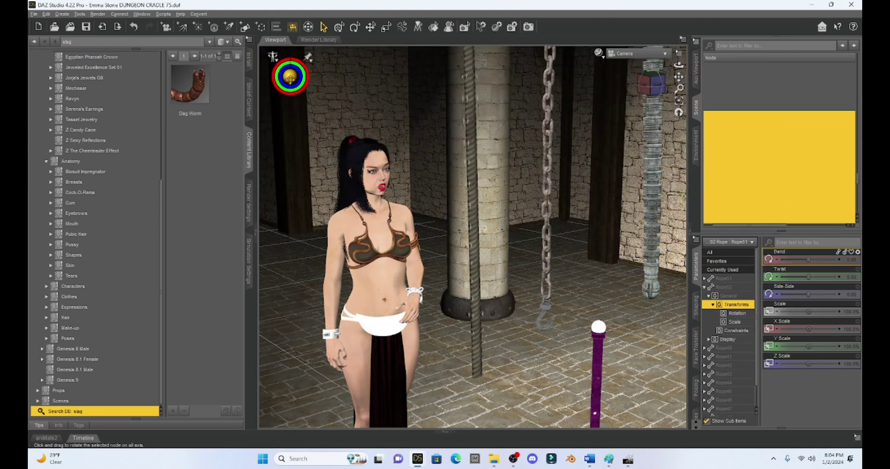
mouse_move(290, 76)
left_mouse_down()
mouse_move(296, 70)
mouse_move(283, 81)
mouse_move(314, 94)
mouse_move(290, 76)
left_mouse_up()
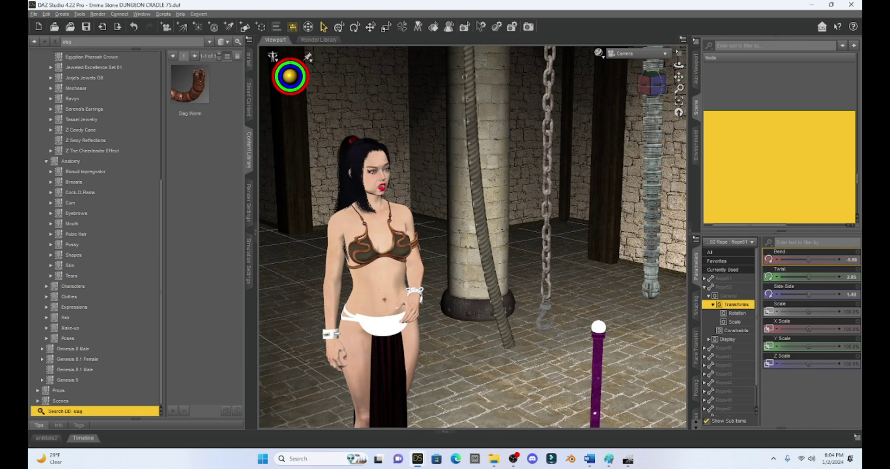
Step: Rotate segments Mseg_45 to Mseg_60 of the hanging chain together so its hooked end curls across the pillar
left_click(552, 67)
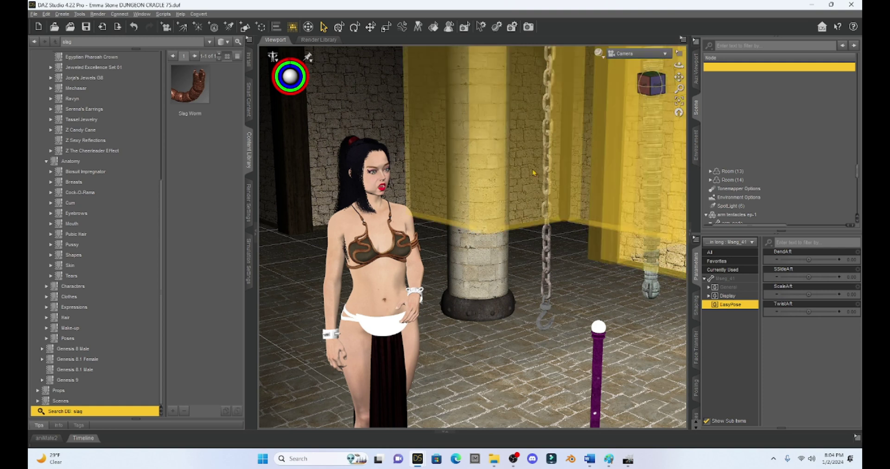
left_click(549, 269)
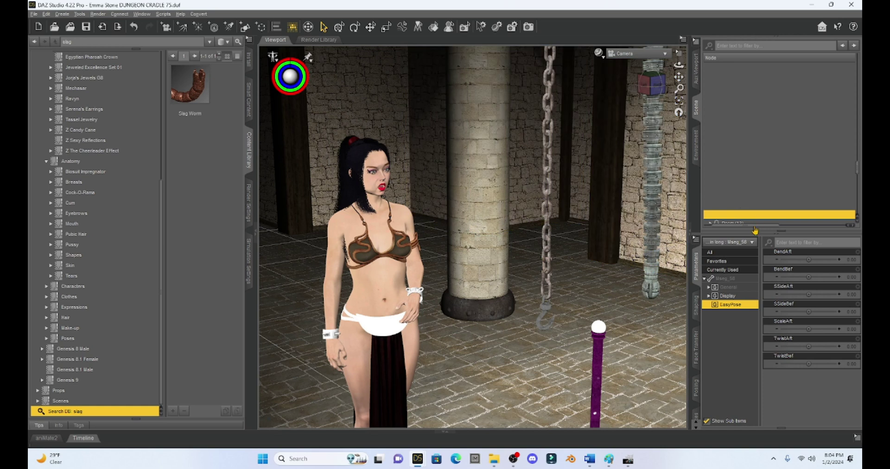
left_click_drag(754, 228, 820, 230)
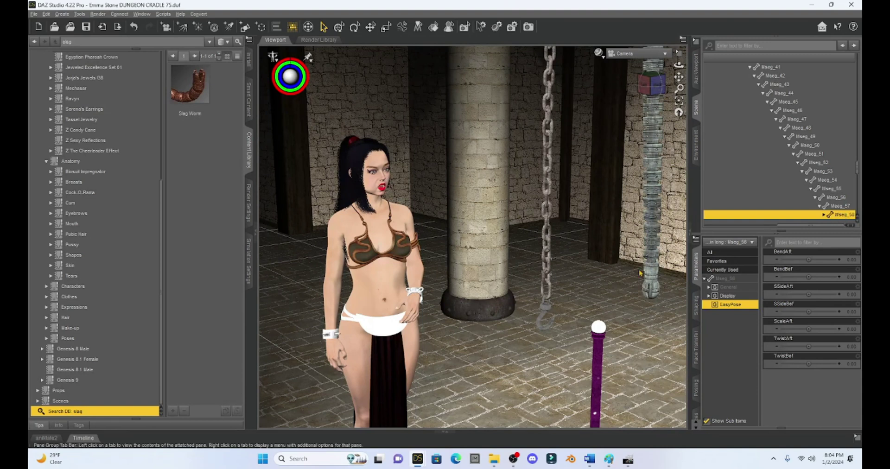
left_click(551, 290)
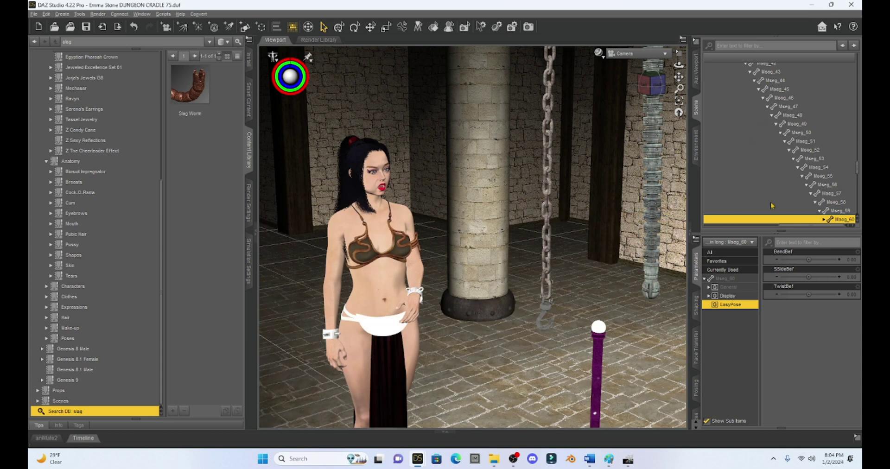
left_click_drag(788, 227, 703, 237)
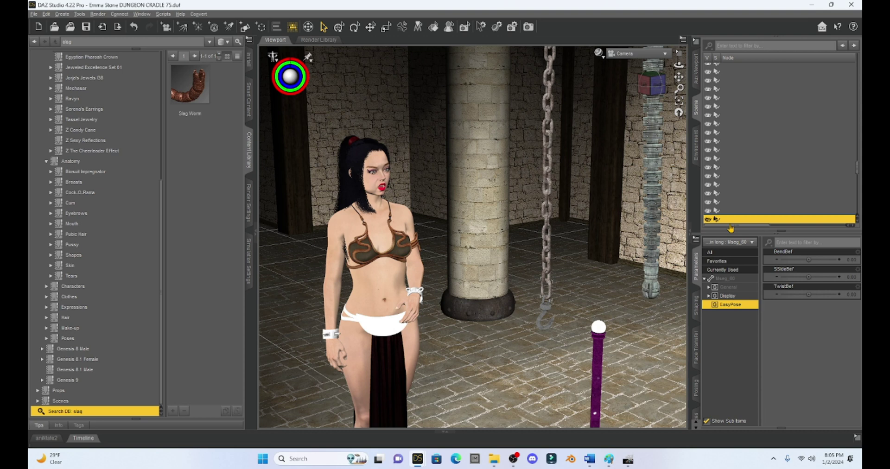
left_click_drag(729, 229, 842, 221)
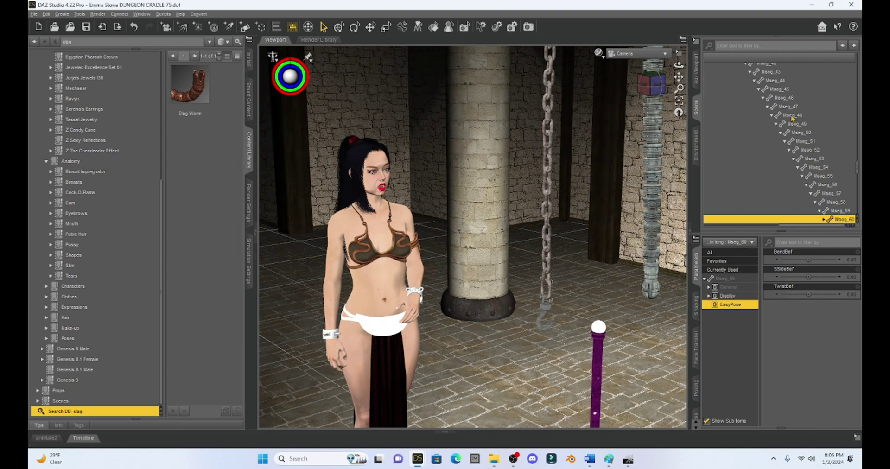
left_click(775, 93, "shift")
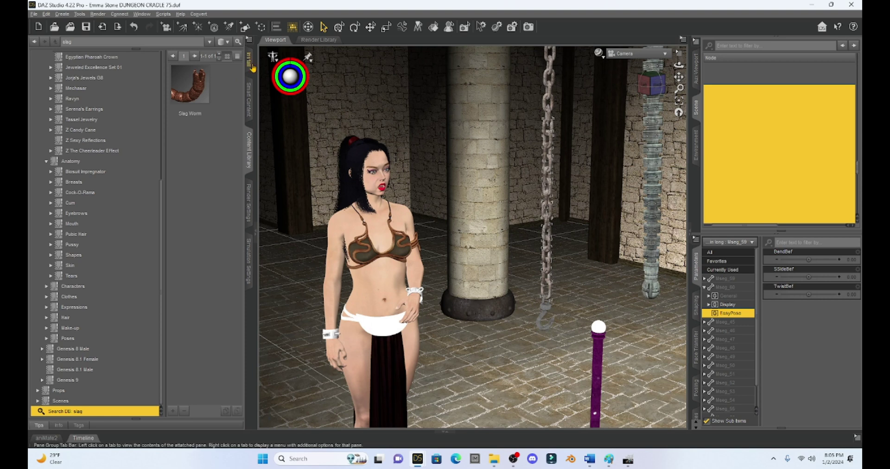
mouse_move(290, 76)
left_mouse_down()
mouse_move(316, 76)
mouse_move(269, 76)
mouse_move(291, 76)
left_mouse_up()
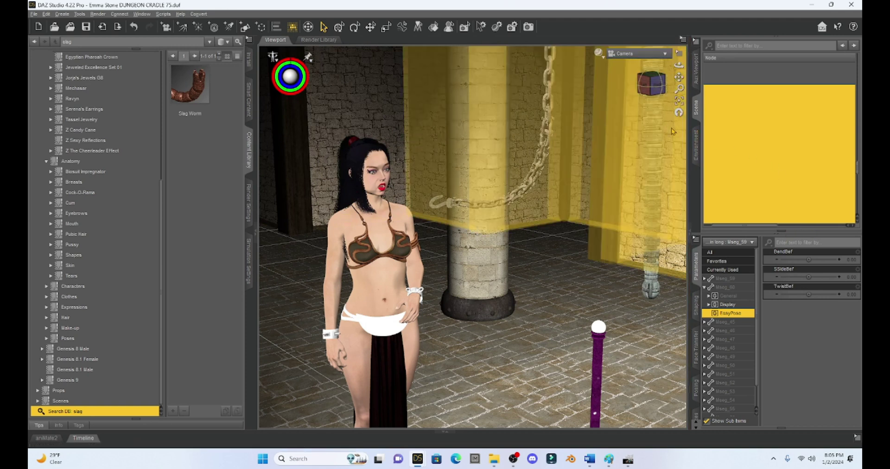
Step: Set the arm tentacle's Ltarm_seg09 morphs to about SSideAft 66.8%, BendAft -3.9% and BendBef 60.1%, and rotate segments Ltarm_seg01 to Ltarm_seg09 together
left_click(655, 123)
double_click(655, 123)
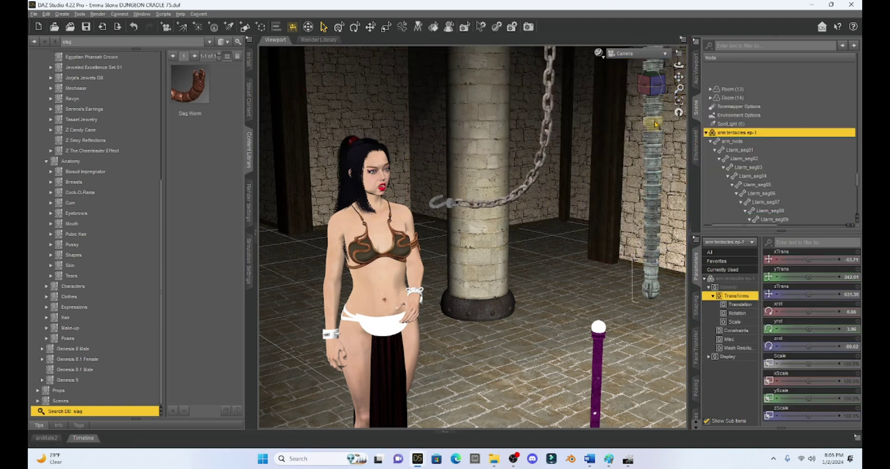
left_click(655, 123)
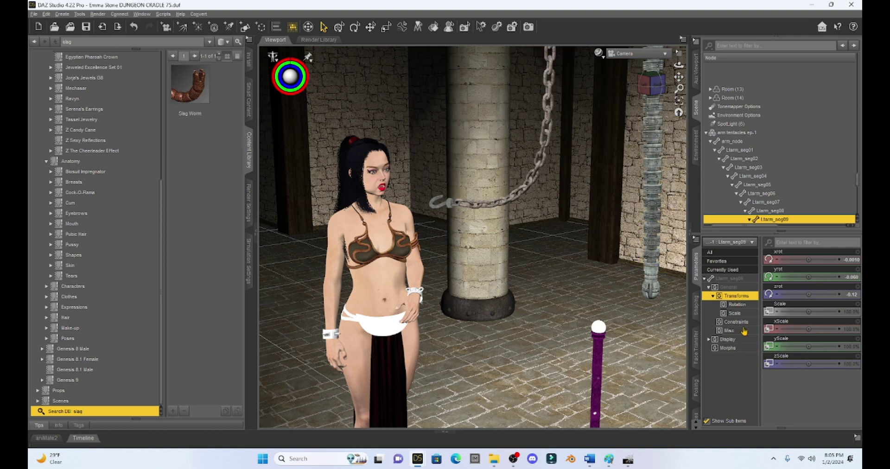
left_click(729, 349)
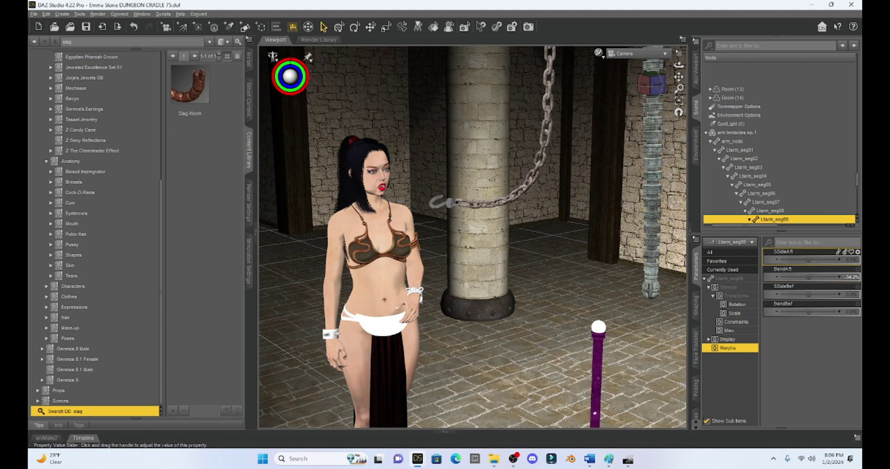
left_click_drag(820, 260, 818, 260)
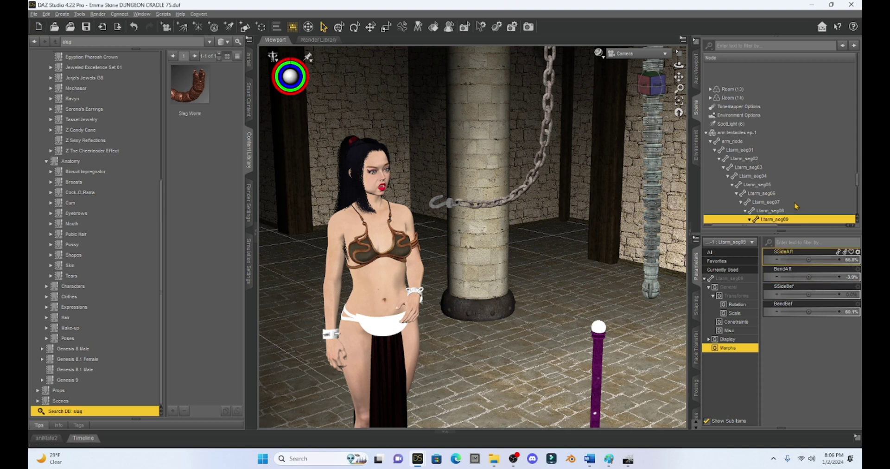
left_click(747, 154, "shift")
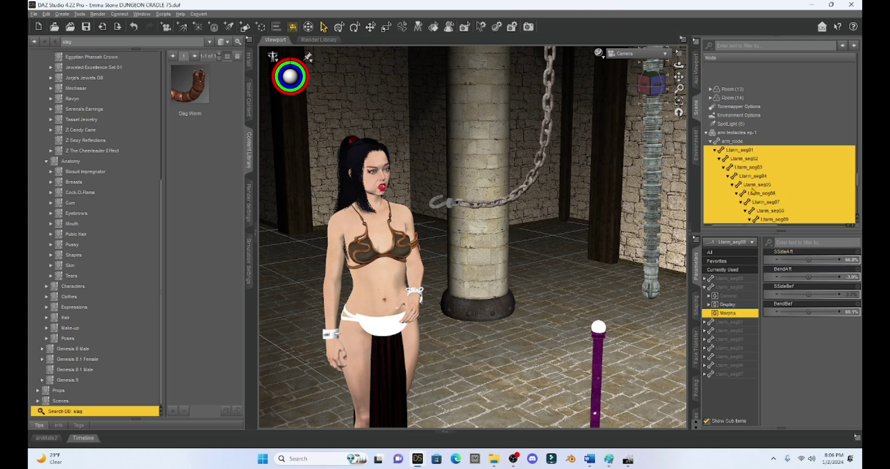
mouse_move(290, 77)
left_mouse_down()
mouse_move(334, 71)
mouse_move(292, 76)
left_mouse_up()
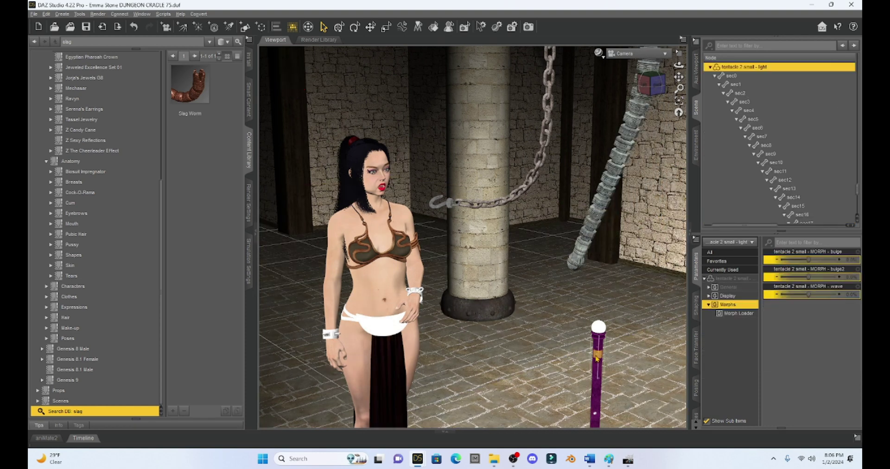
Step: Move the purple tentacle to about 46.07 on X and -0.42 on Y
left_click(730, 279)
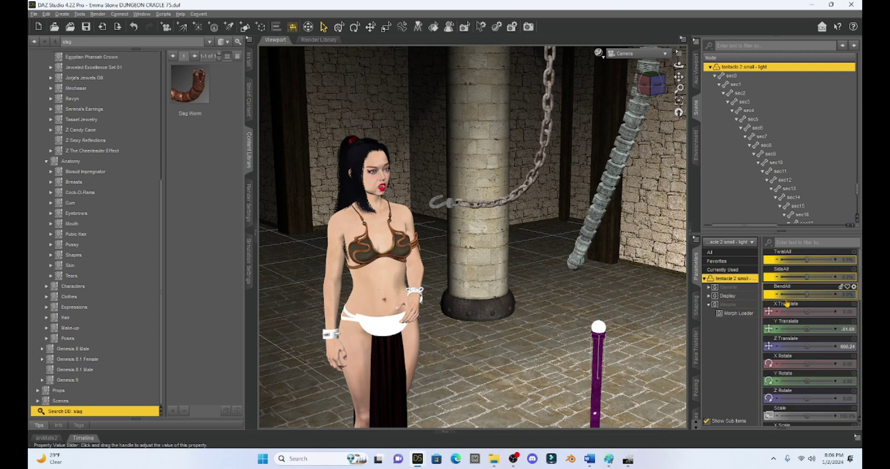
scroll(798, 334, "down", 5)
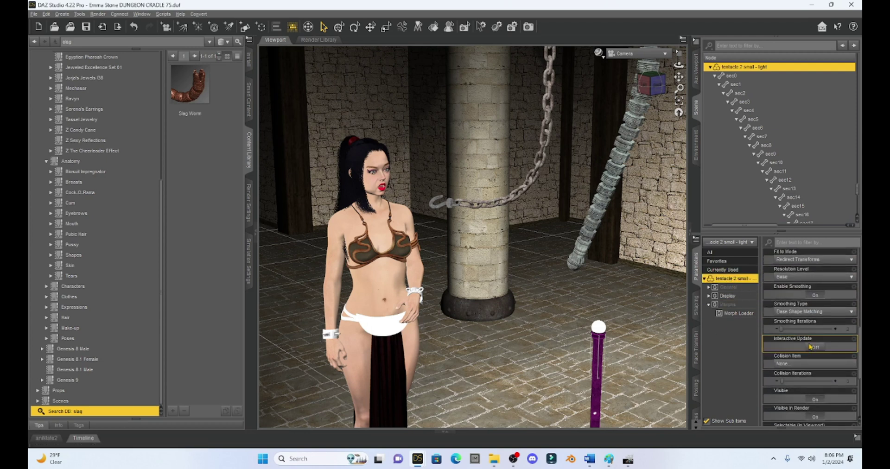
scroll(810, 346, "up", 5)
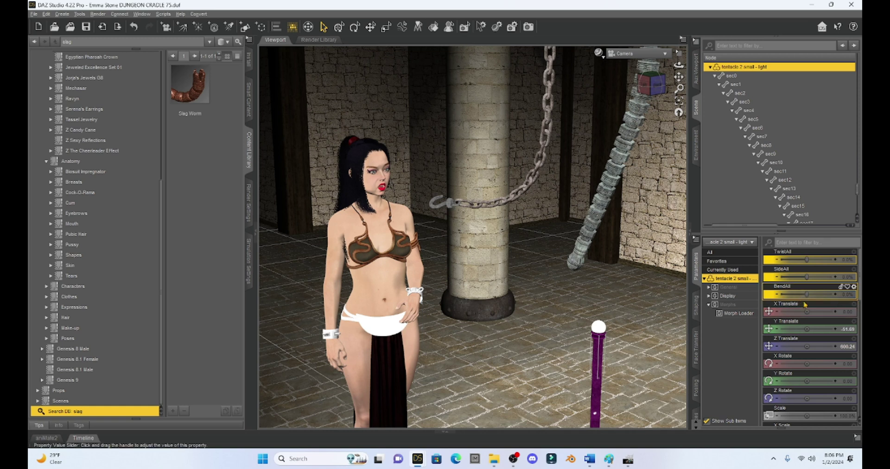
left_click_drag(806, 329, 818, 311)
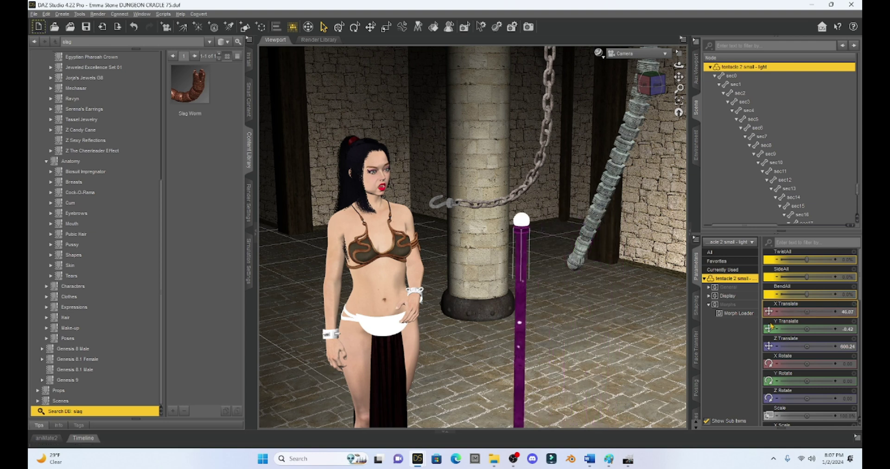
Step: Rotate purple tentacle segments sec7 to sec23 together to about -14.64 twist and -4.37 side-side, and raise the tentacle to about 60.71 on Y
left_click(519, 411)
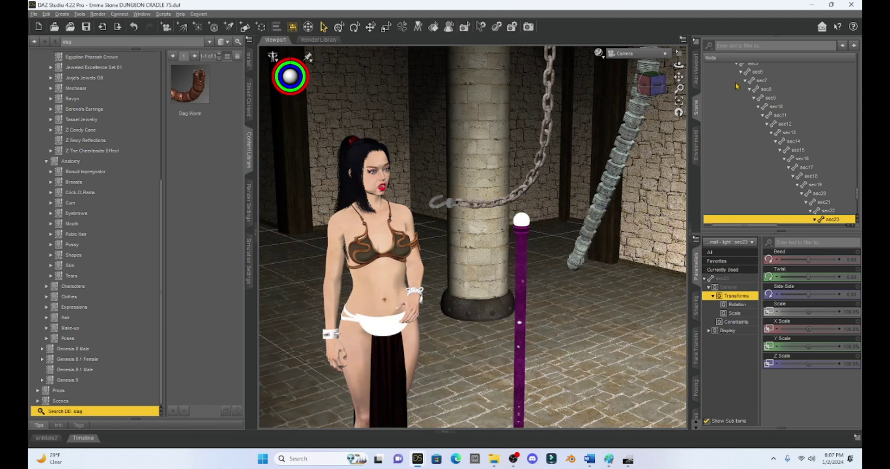
left_click(736, 84, "shift")
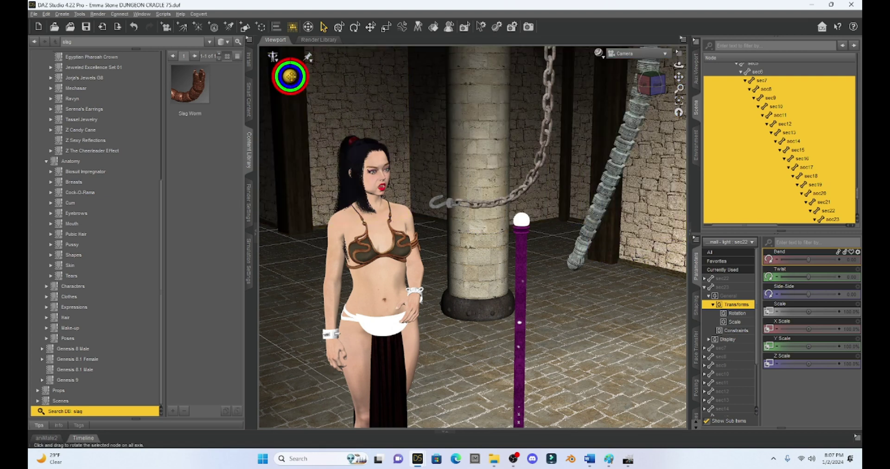
left_click_drag(290, 76, 291, 79)
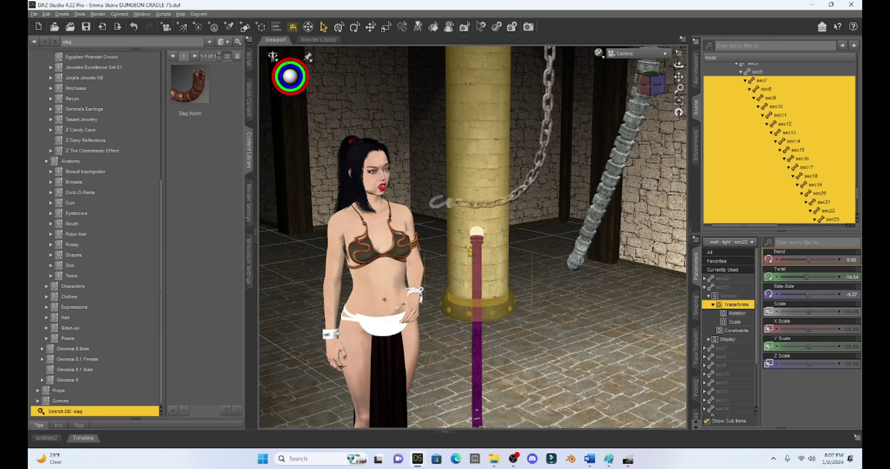
left_click(476, 265)
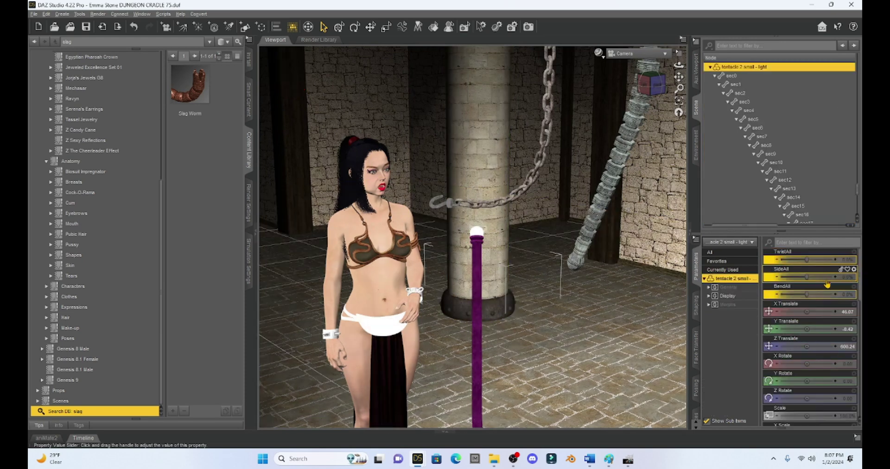
left_click_drag(807, 329, 818, 328)
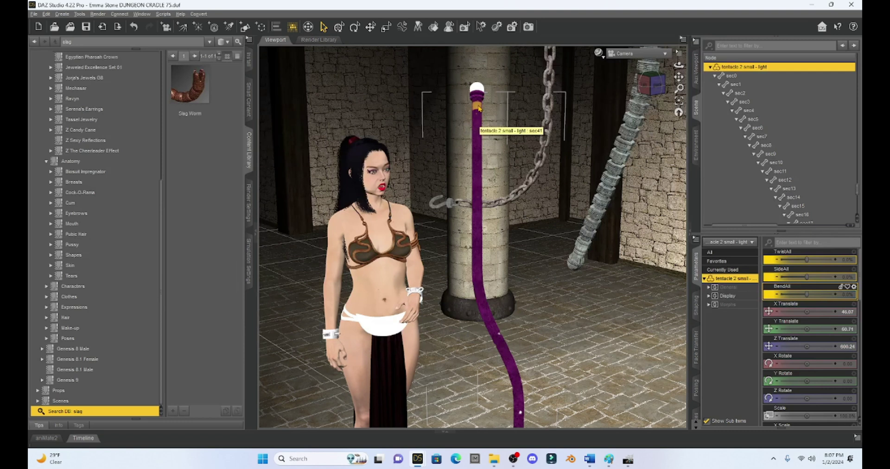
Step: Rotate the purple tentacle's upper segments together to about 12.52 bend, -12.09 twist and -10.08 side-side, curling its tip toward the woman's face
left_click(479, 107)
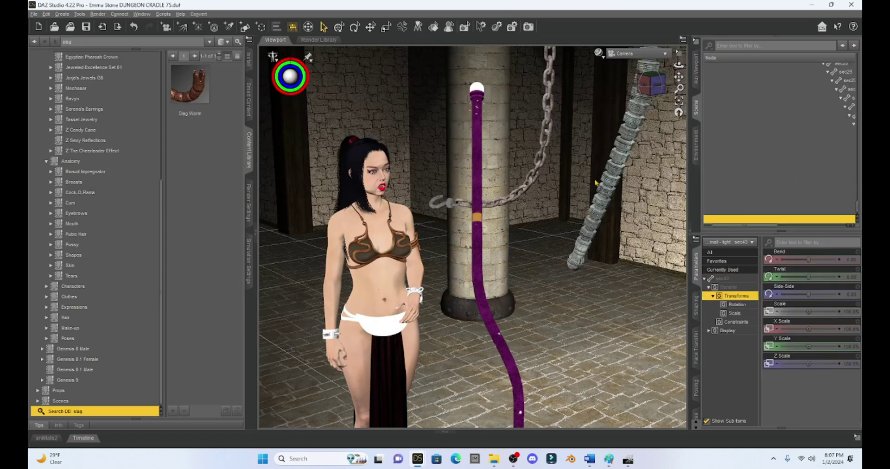
left_click(742, 97, "shift")
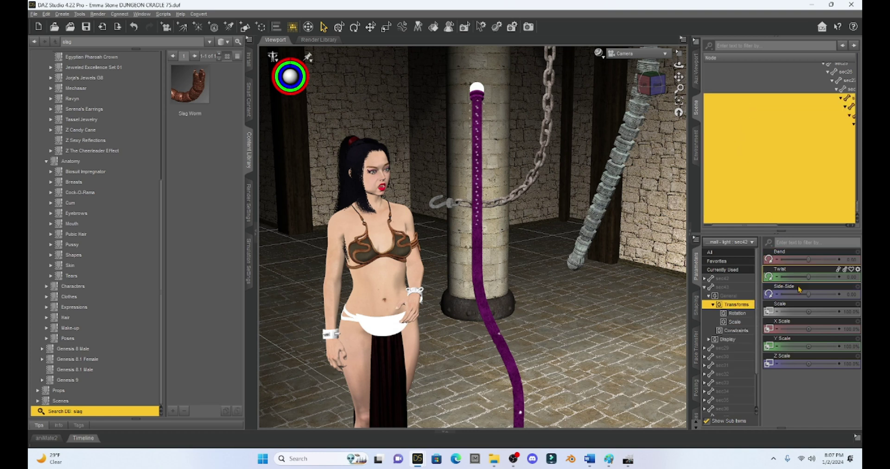
mouse_move(288, 77)
left_mouse_down()
mouse_move(299, 79)
mouse_move(278, 82)
mouse_move(291, 76)
left_mouse_up()
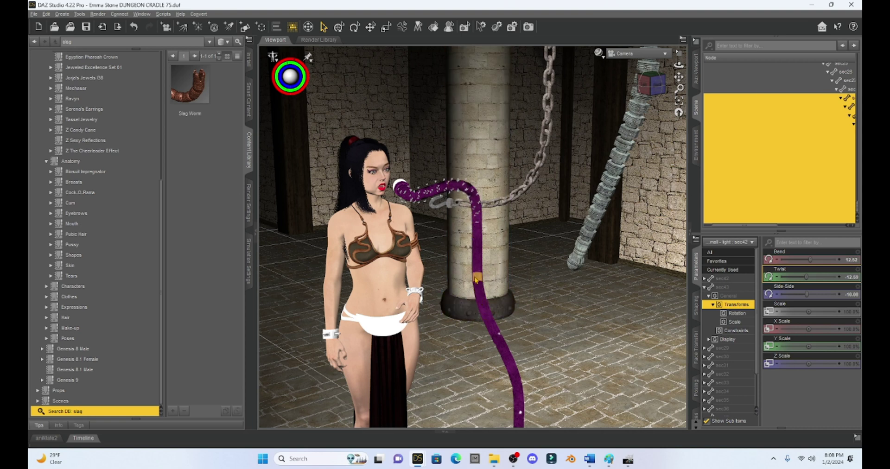
Step: Rotate the tentacle's middle segments from sec19 upward together to about 7.63 bend, -19.64 twist and -0.011 side-side
left_click(477, 259)
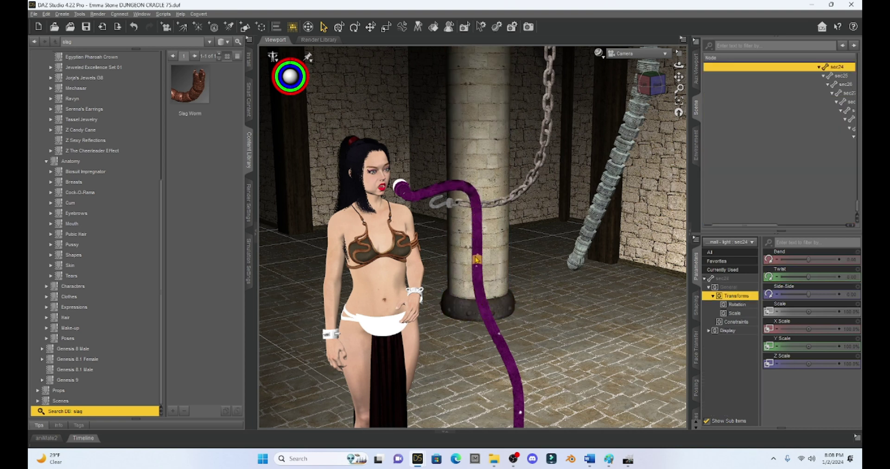
left_click(777, 179, "shift")
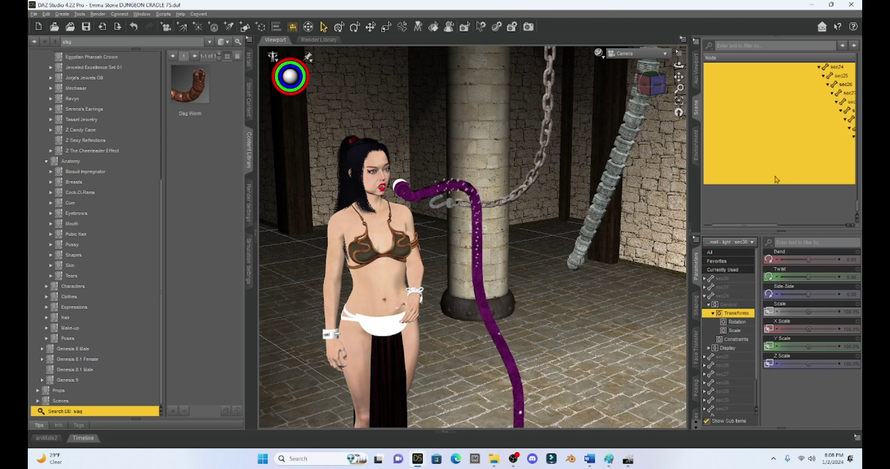
left_click(479, 277)
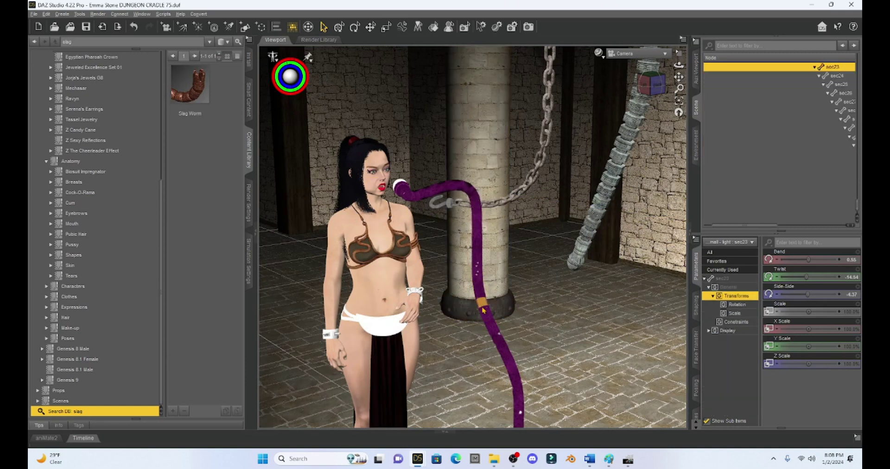
left_click(753, 174, "shift")
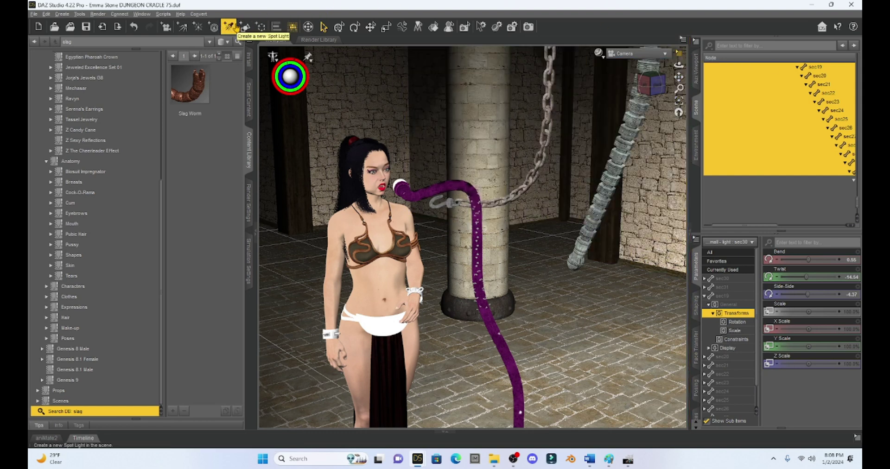
mouse_move(290, 77)
left_mouse_down()
mouse_move(298, 68)
mouse_move(292, 77)
left_mouse_up()
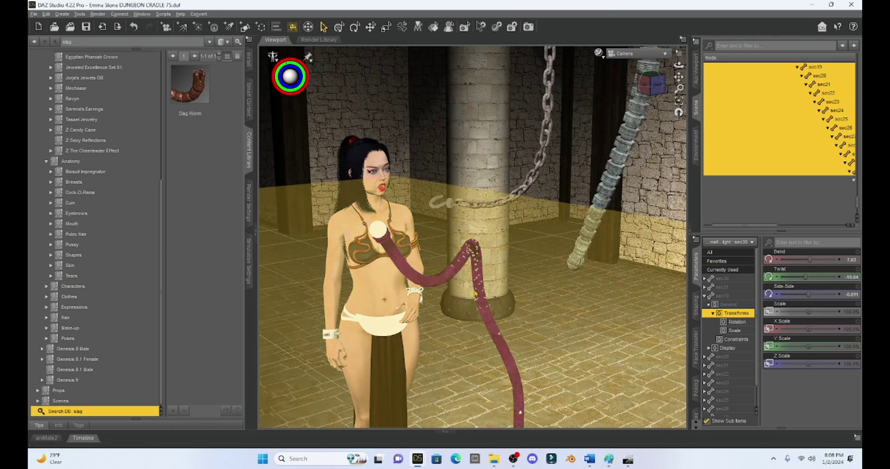
left_click(488, 319)
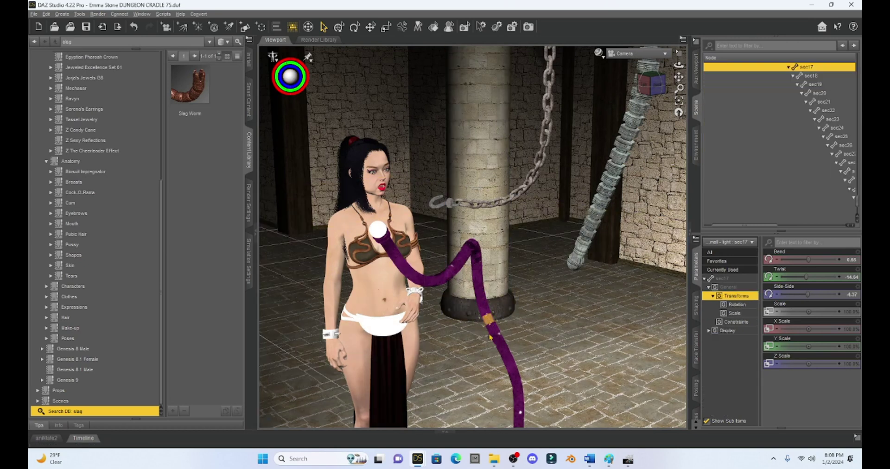
left_click(515, 376)
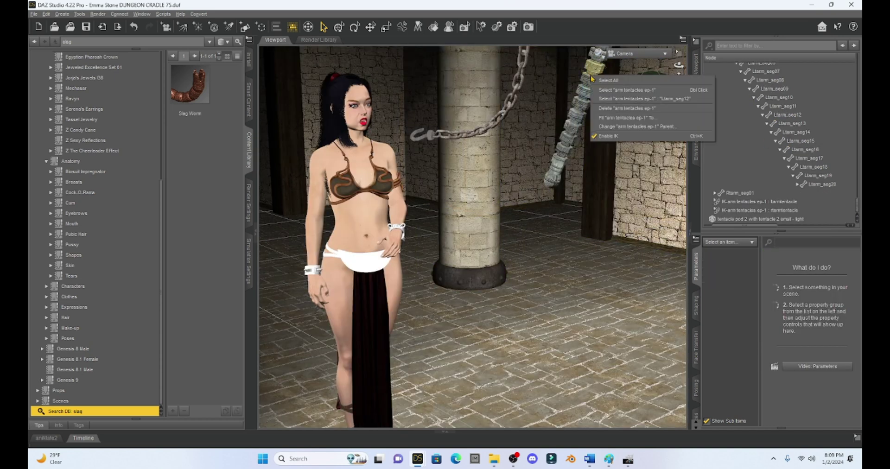
Step: Delete the grey arm tentacles ep-1 figure from the scene
right_click(593, 79)
left_click(599, 108)
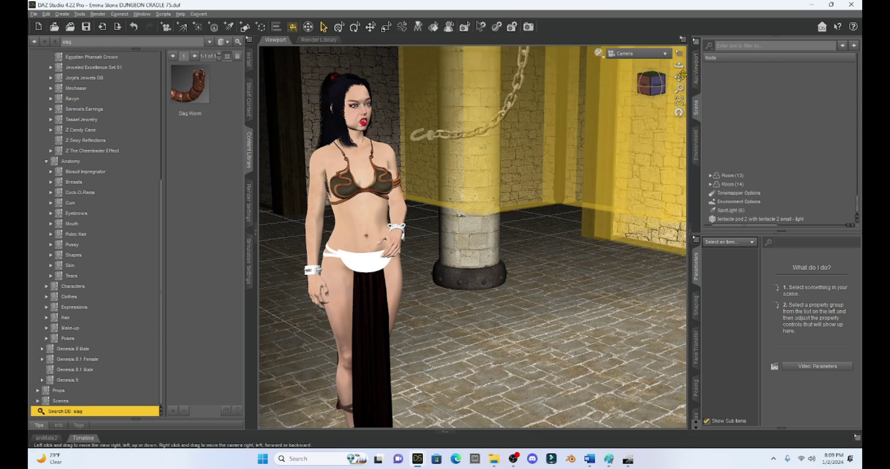
Step: Lower the whole long chain to about 582.72 on Y
left_click_drag(678, 77, 710, 128)
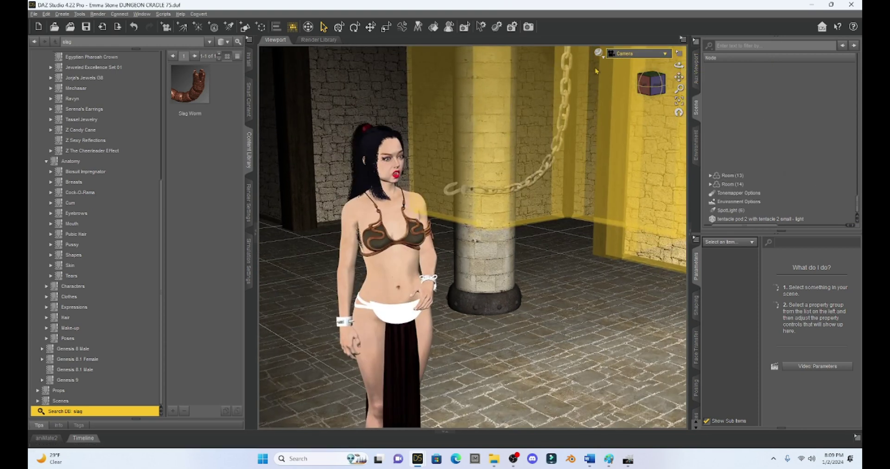
left_click(567, 73)
left_click(567, 76)
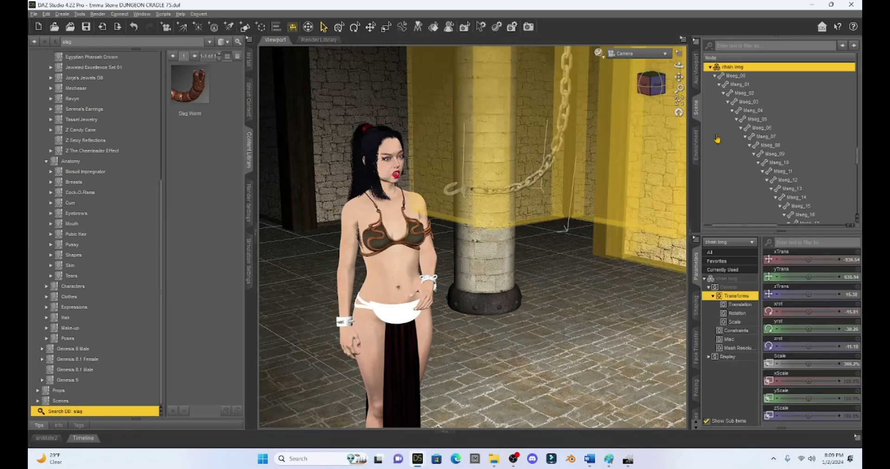
left_click_drag(809, 277, 788, 276)
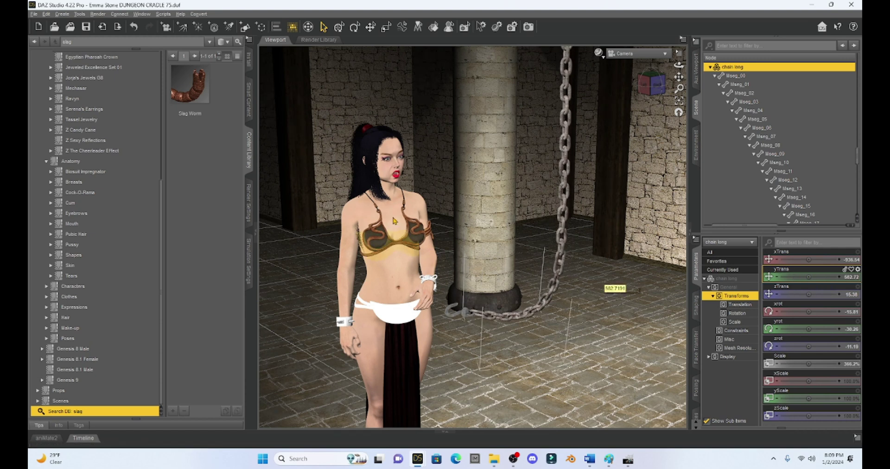
Step: Increase the Bend rotation of the woman's head
left_click(388, 160)
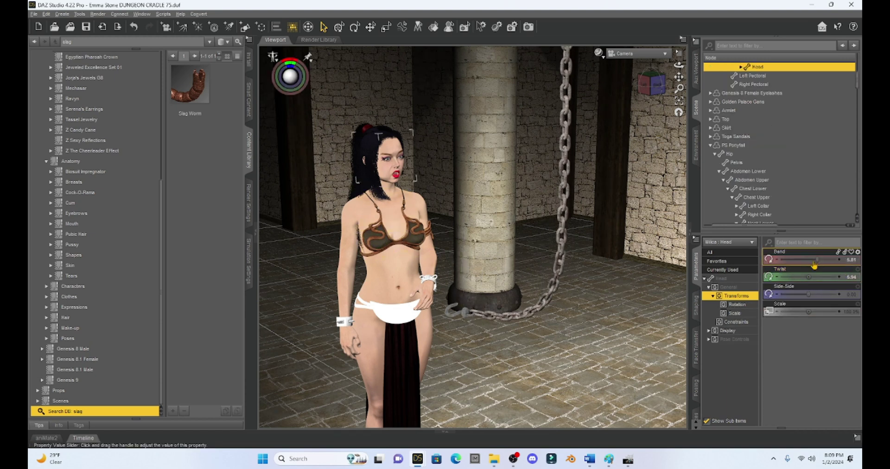
mouse_move(817, 259)
left_mouse_down()
mouse_move(799, 261)
mouse_move(839, 263)
mouse_move(830, 263)
left_mouse_up()
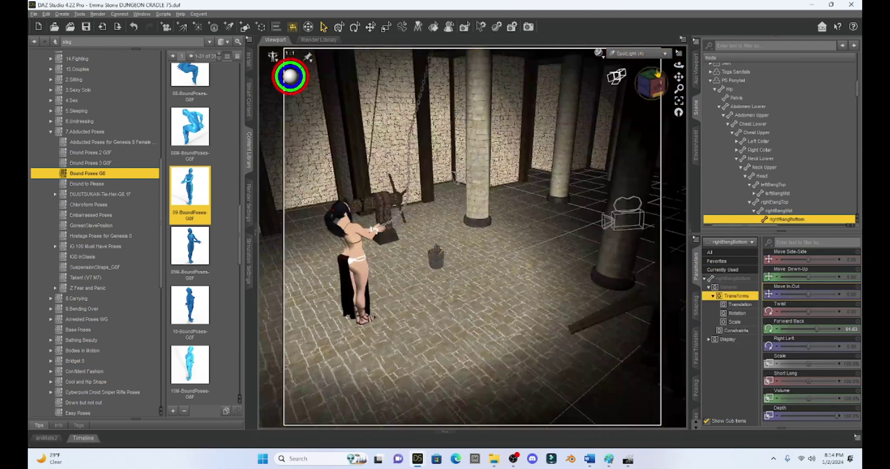
Step: Change the viewport's draw style and collapse both side docking areas to enlarge the view of the figure holding the chain
left_click(598, 52)
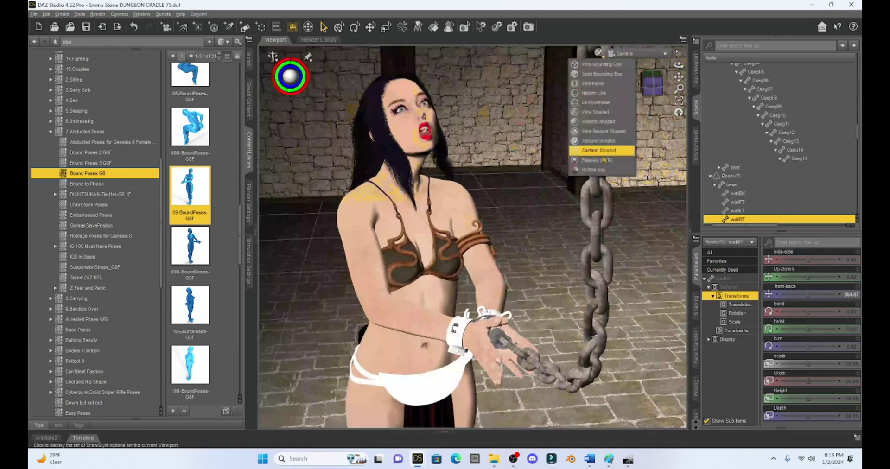
left_click(604, 159)
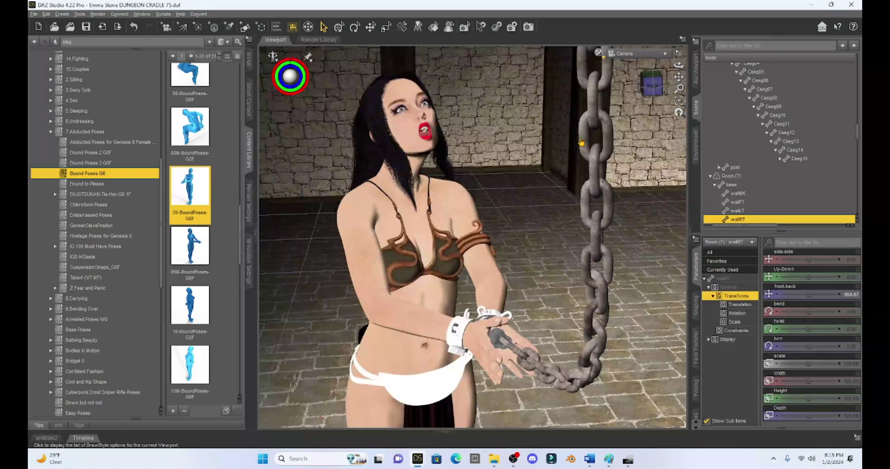
left_click(256, 235)
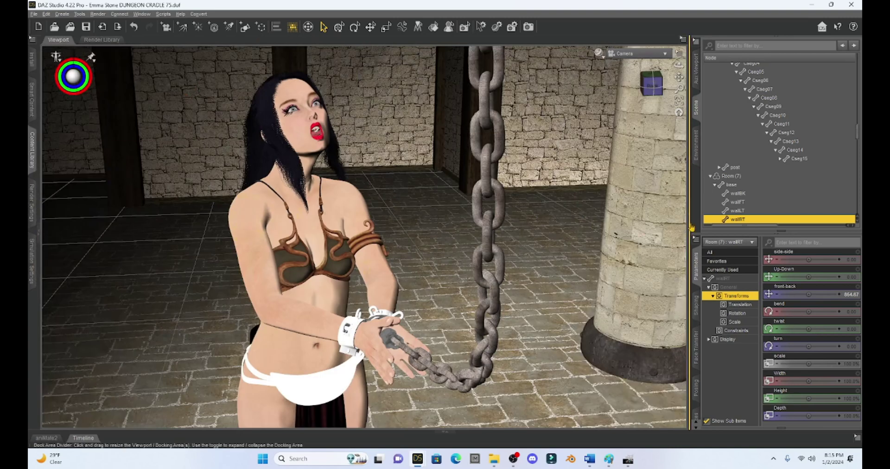
left_click(691, 234)
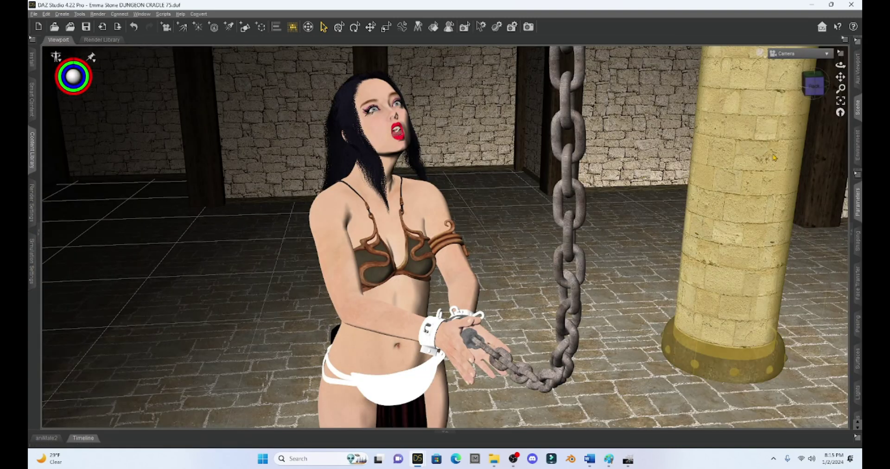
left_click_drag(840, 77, 834, 68)
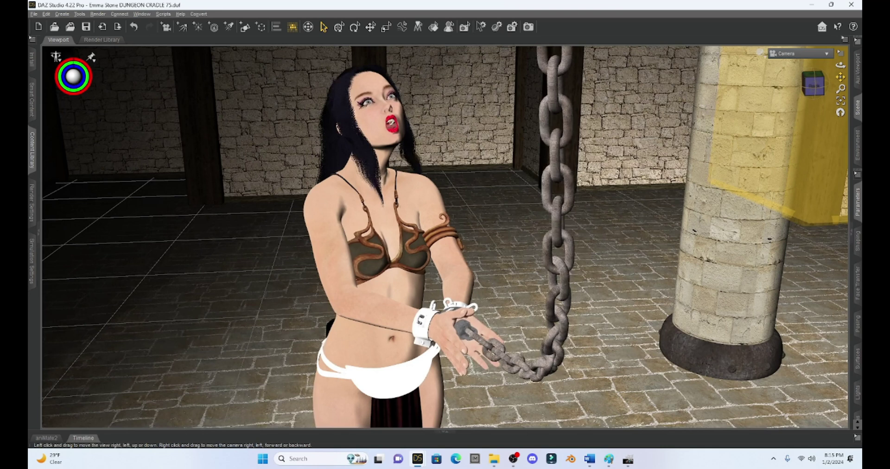